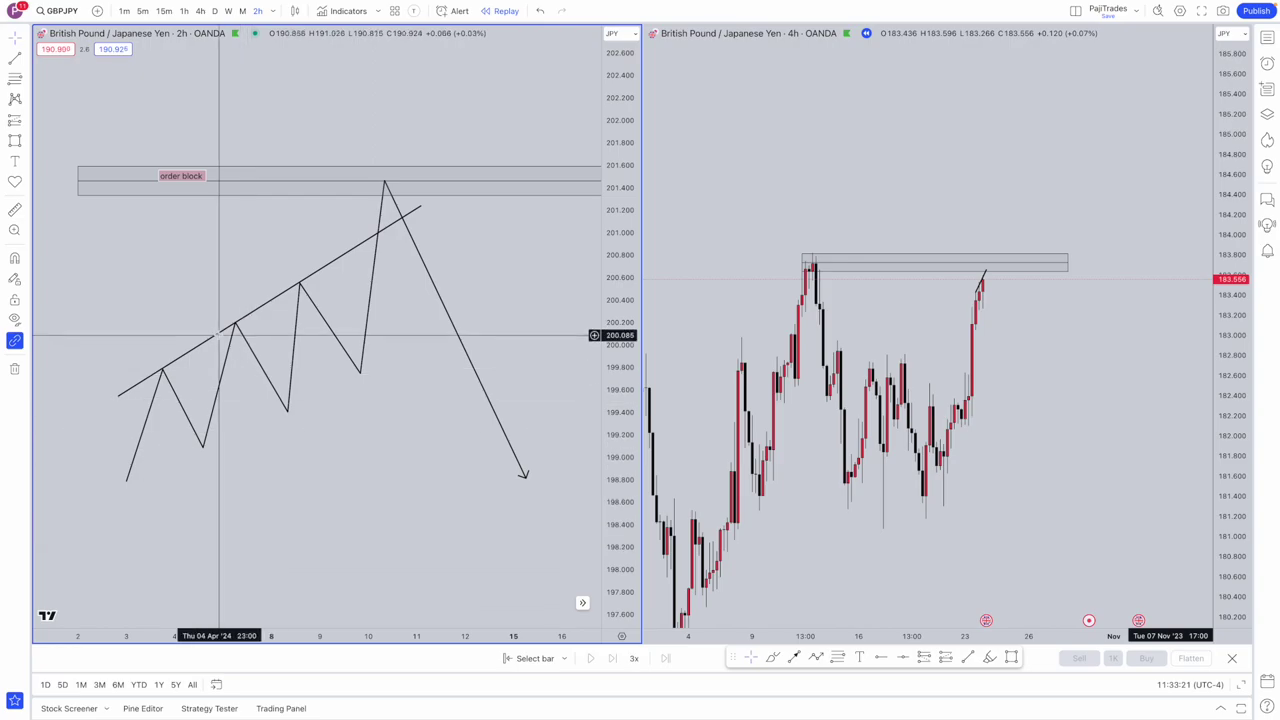
Drag the zigzag's peak up so it sits exactly on the rising trend line, then deselect everything
left_click(163, 369)
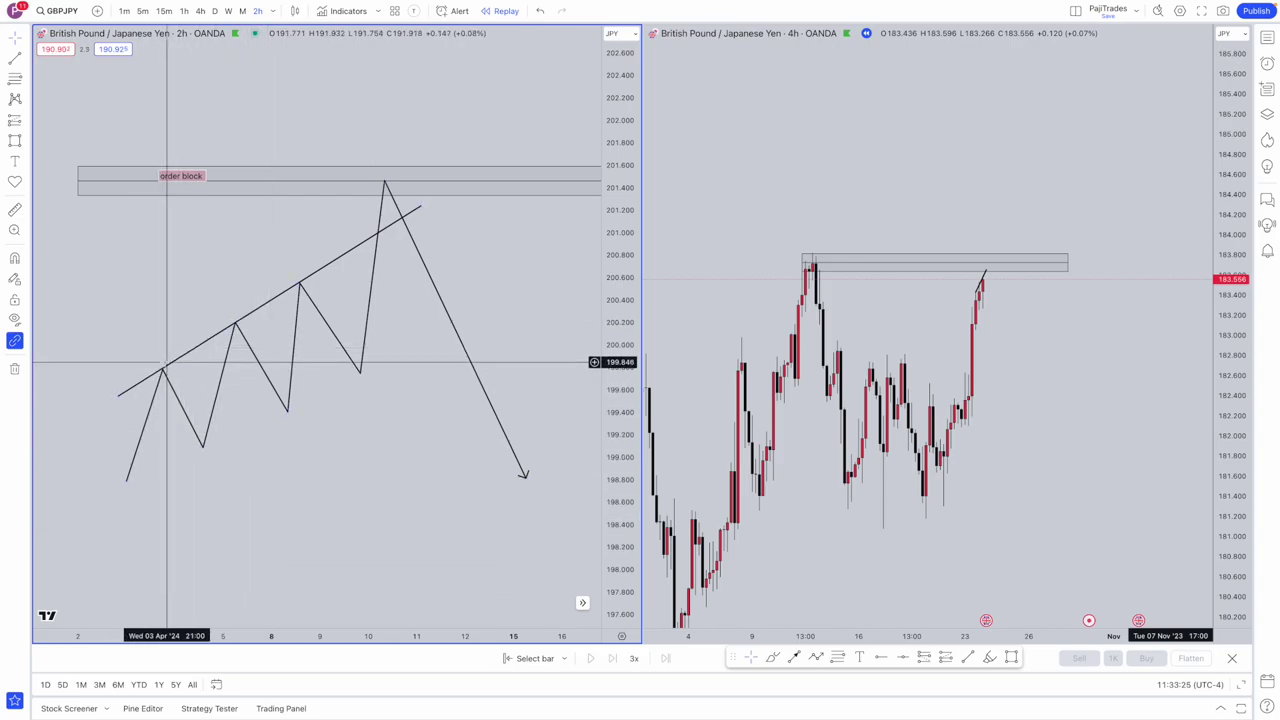
left_click(233, 330)
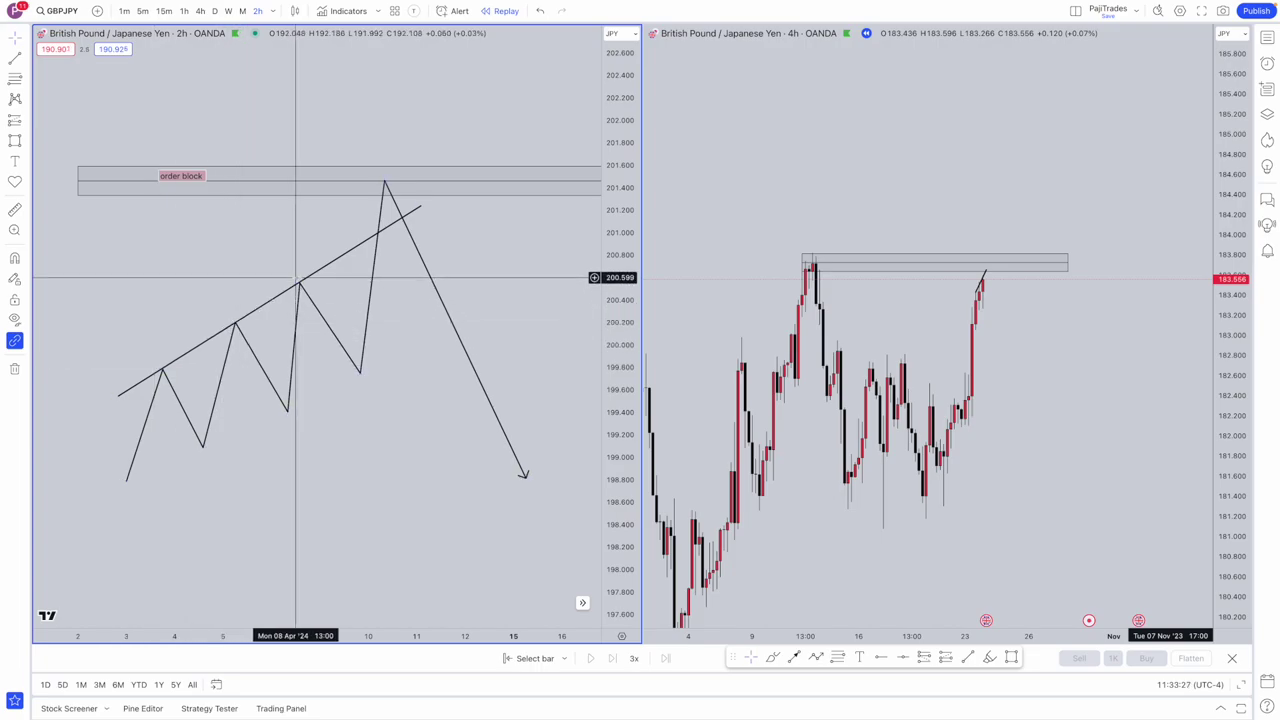
left_click(235, 328)
left_click_drag(235, 330, 235, 322)
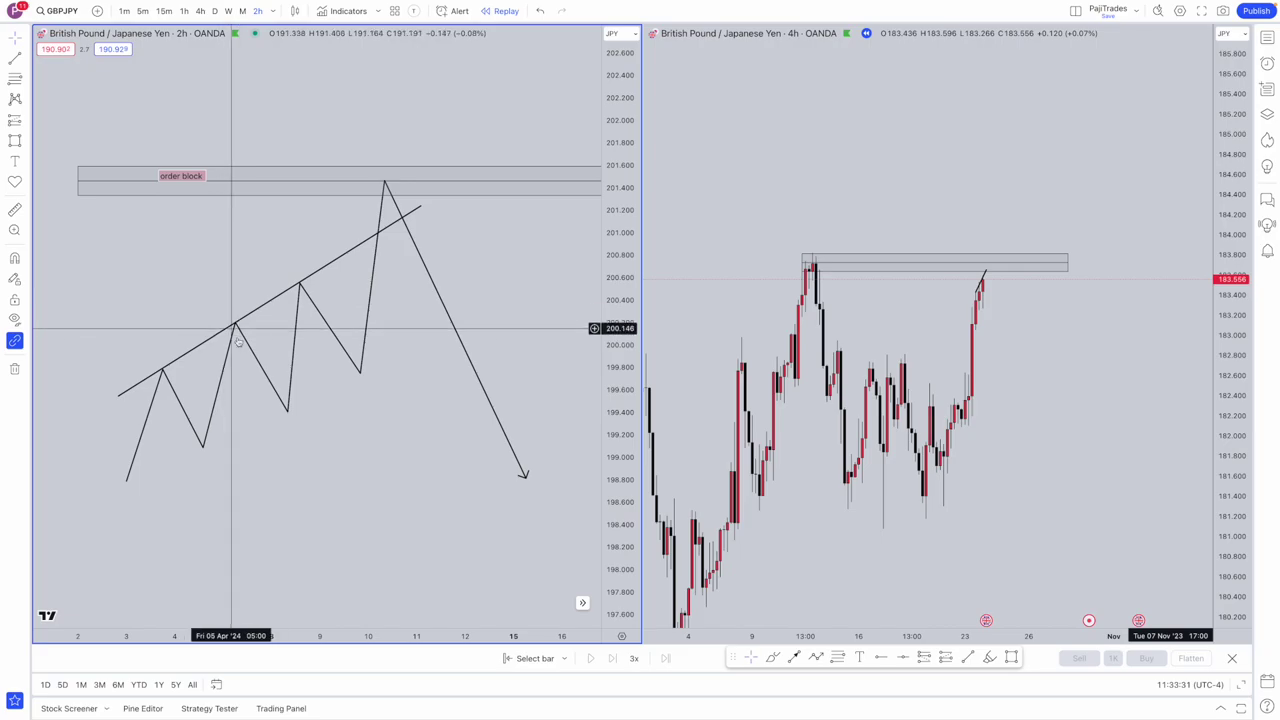
left_click(313, 498)
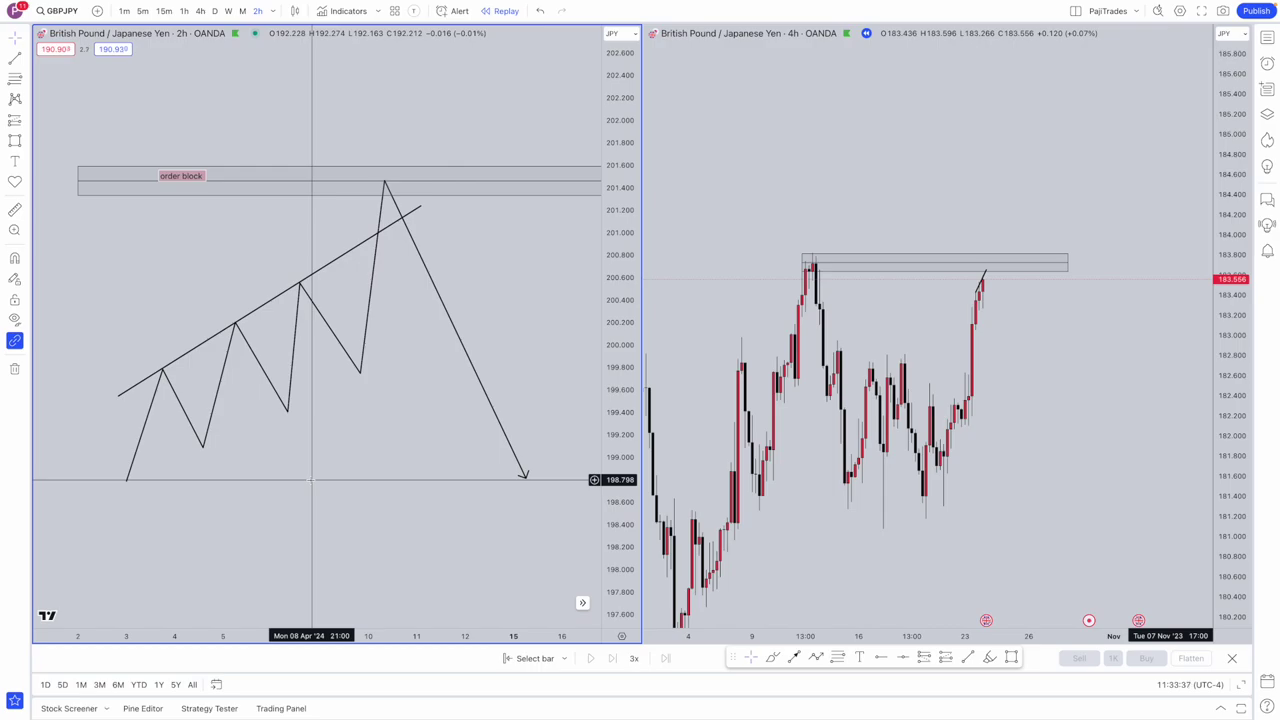
left_click(300, 285)
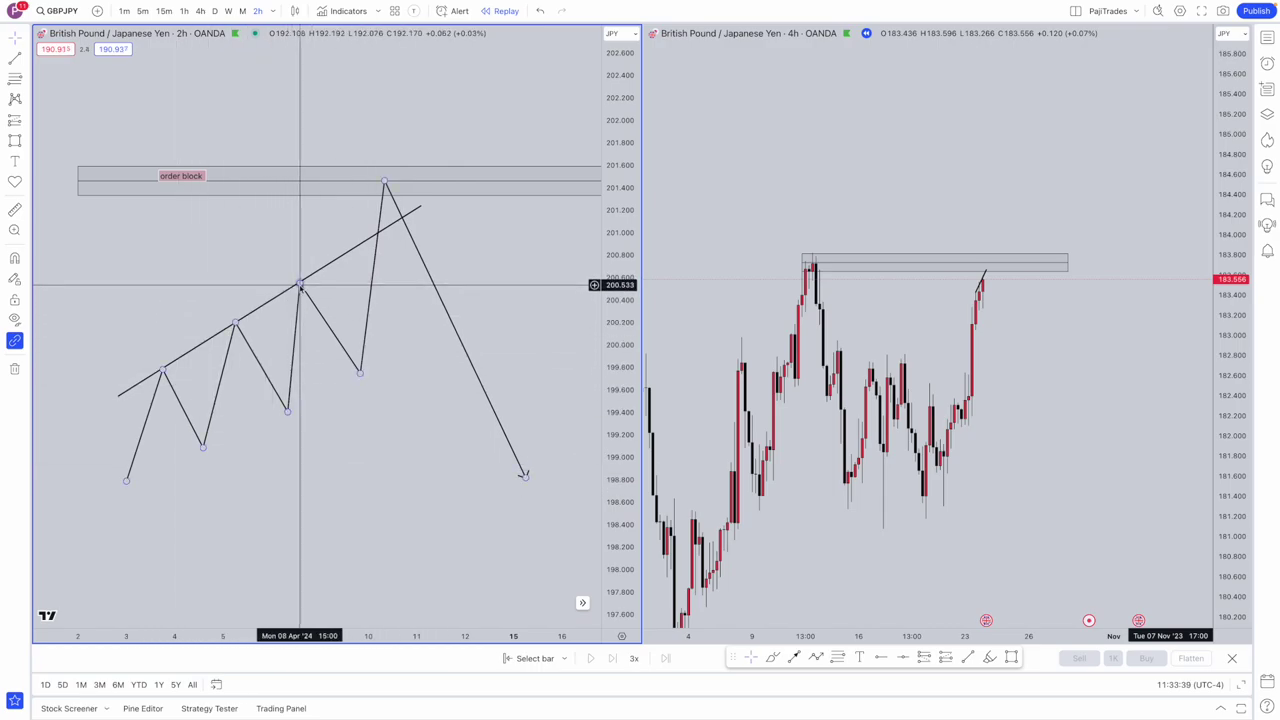
left_click(397, 447)
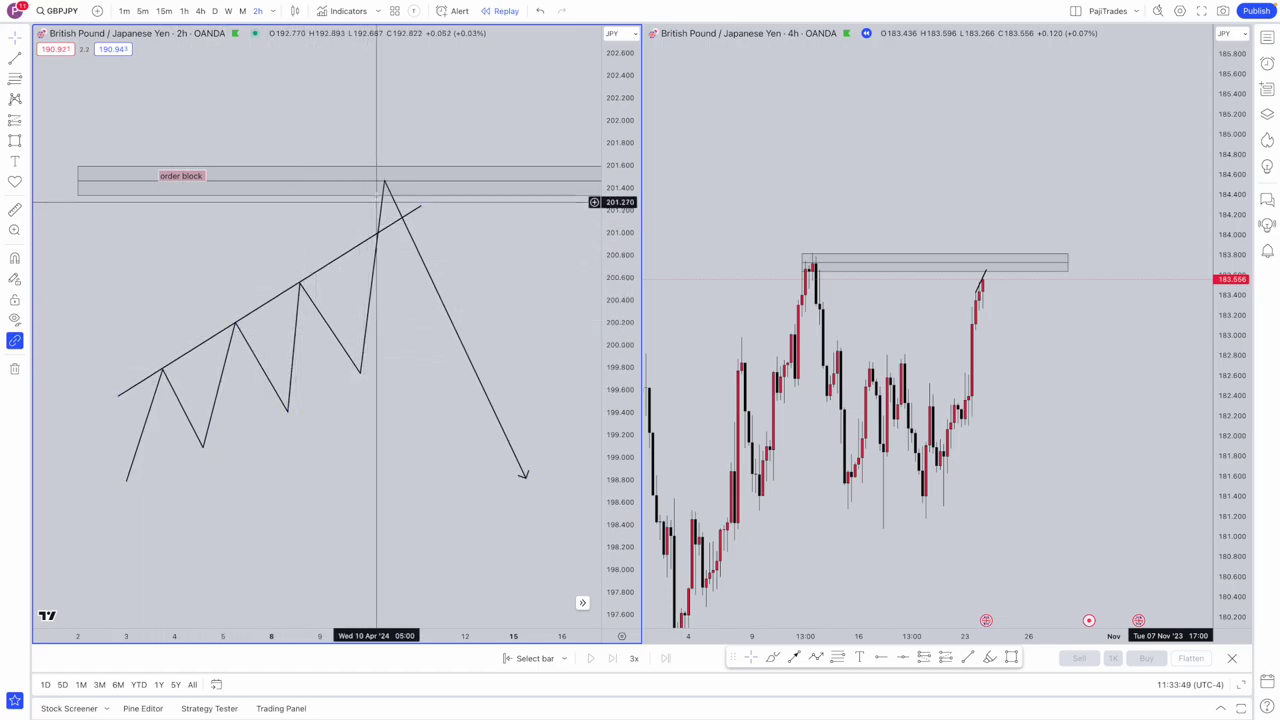
left_click(175, 182)
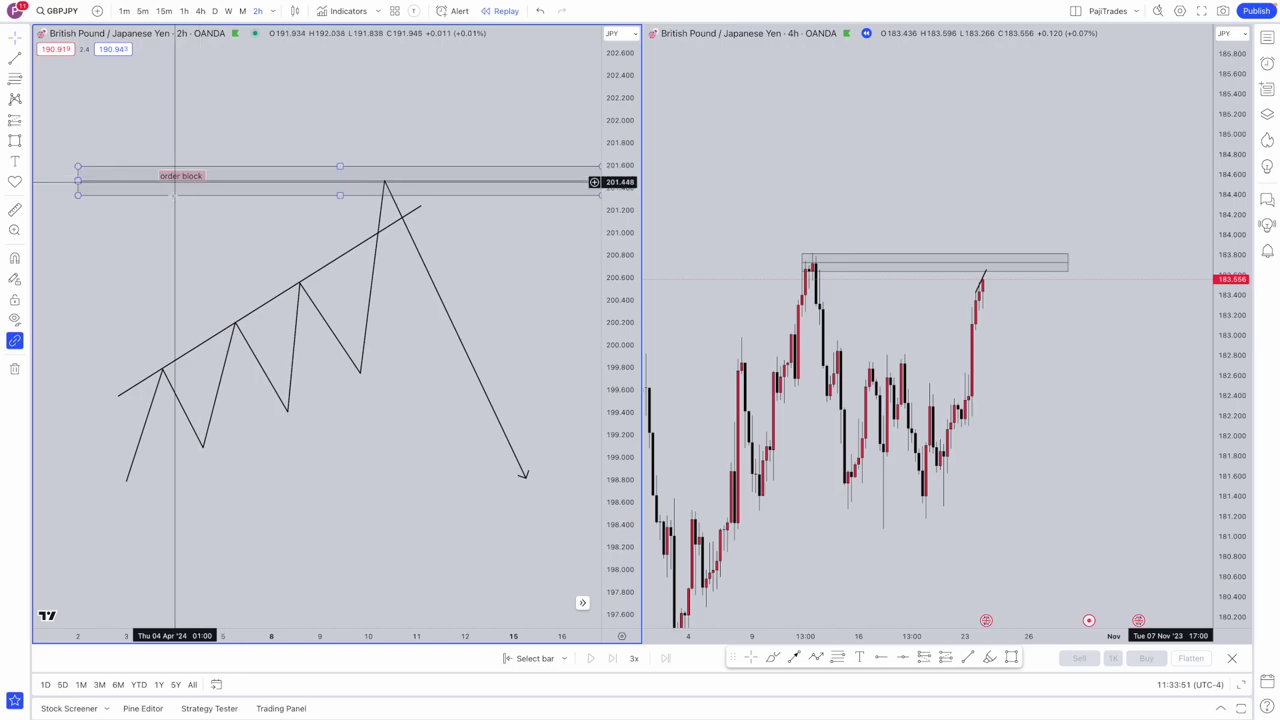
key("Escape")
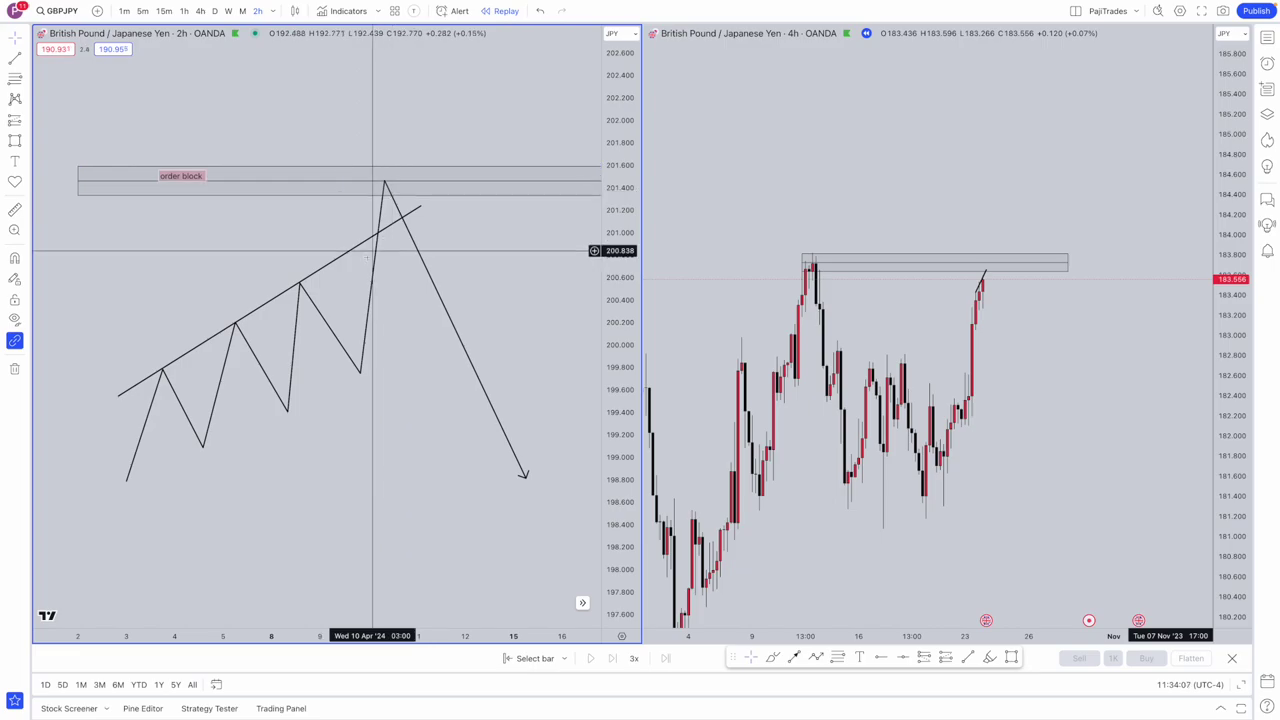
Pan the left schematic and zoom the right 4h chart onto the twin highs, then set it to 1h
left_click_drag(541, 294, 498, 250)
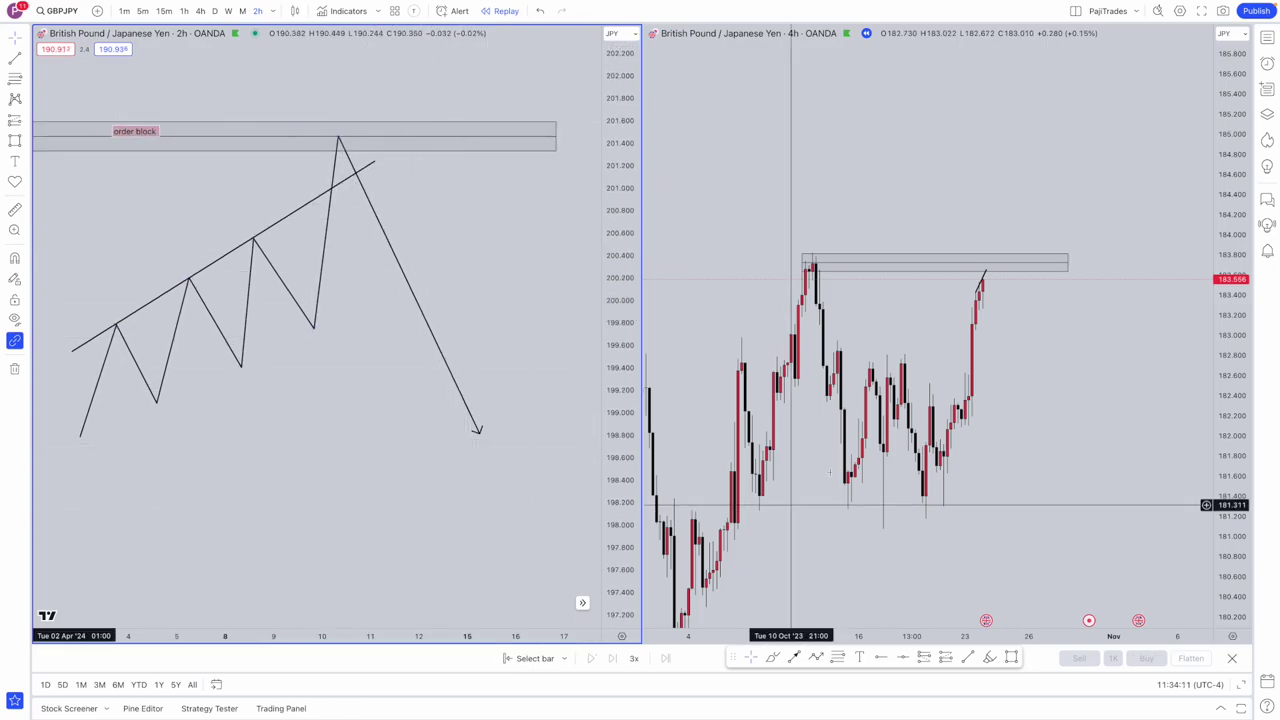
scroll(997, 383, "up", 2)
left_click_drag(997, 383, 1108, 415)
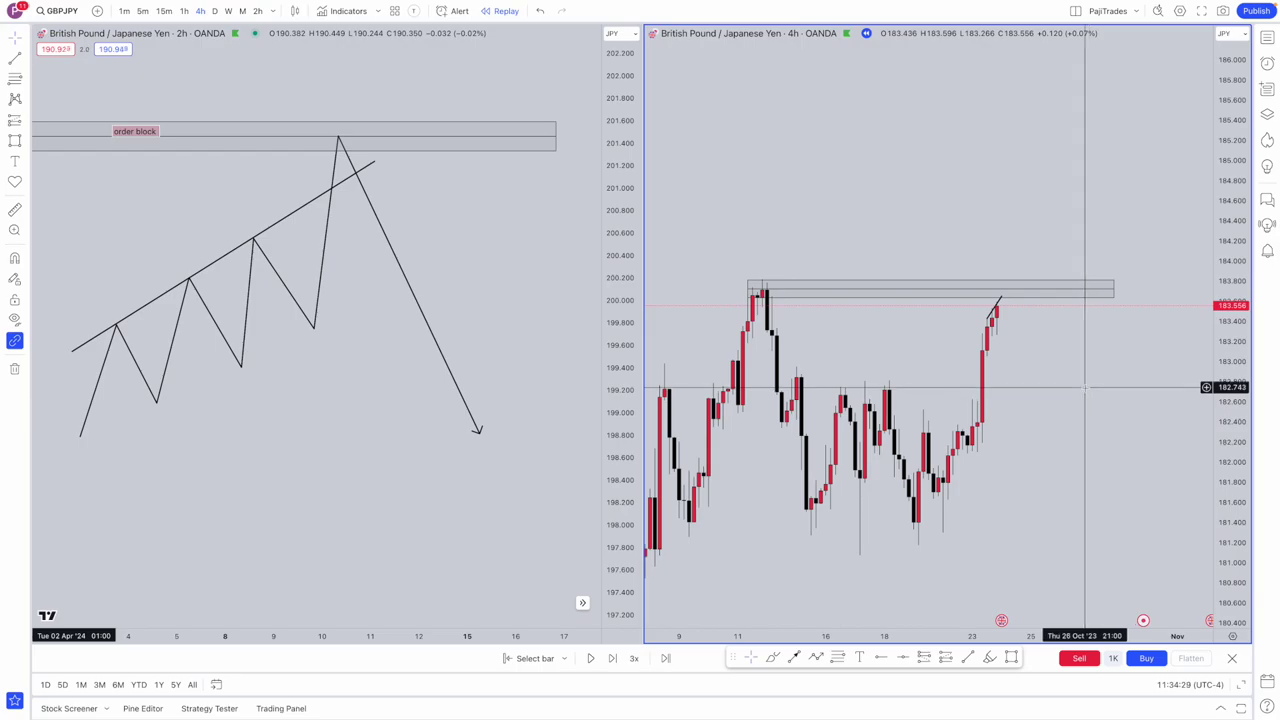
left_click_drag(442, 261, 453, 262)
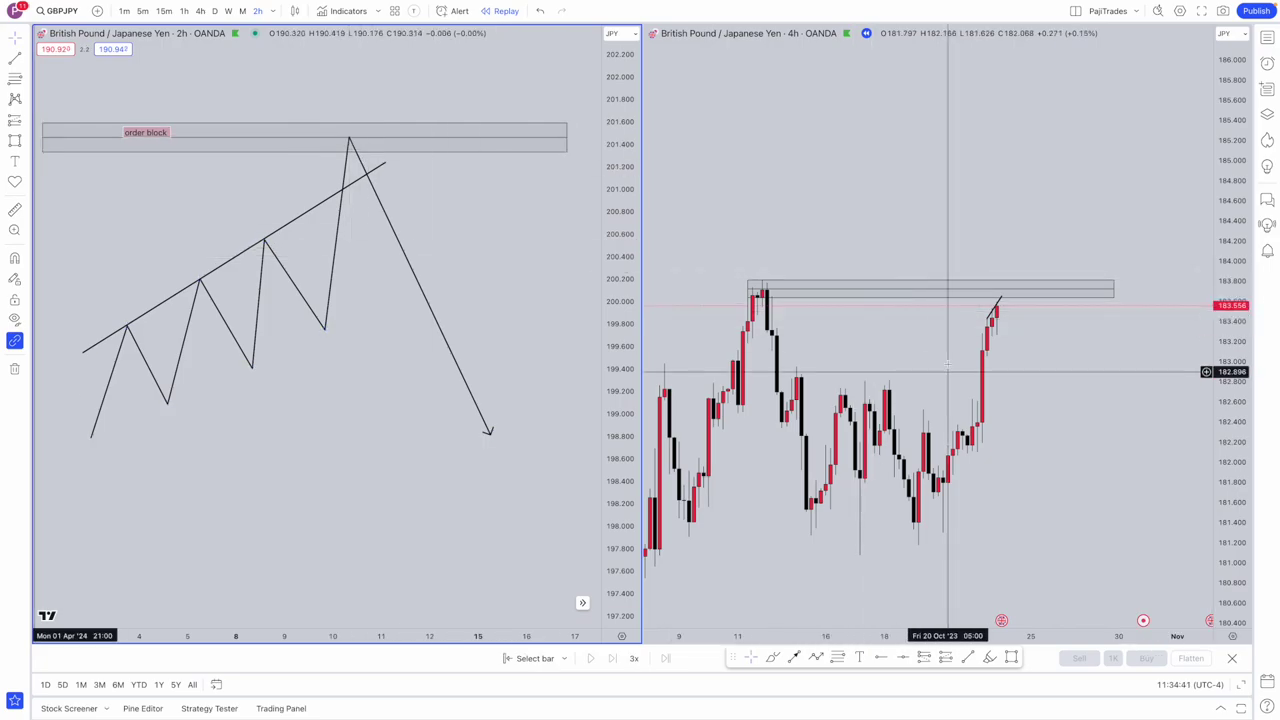
left_click(823, 337)
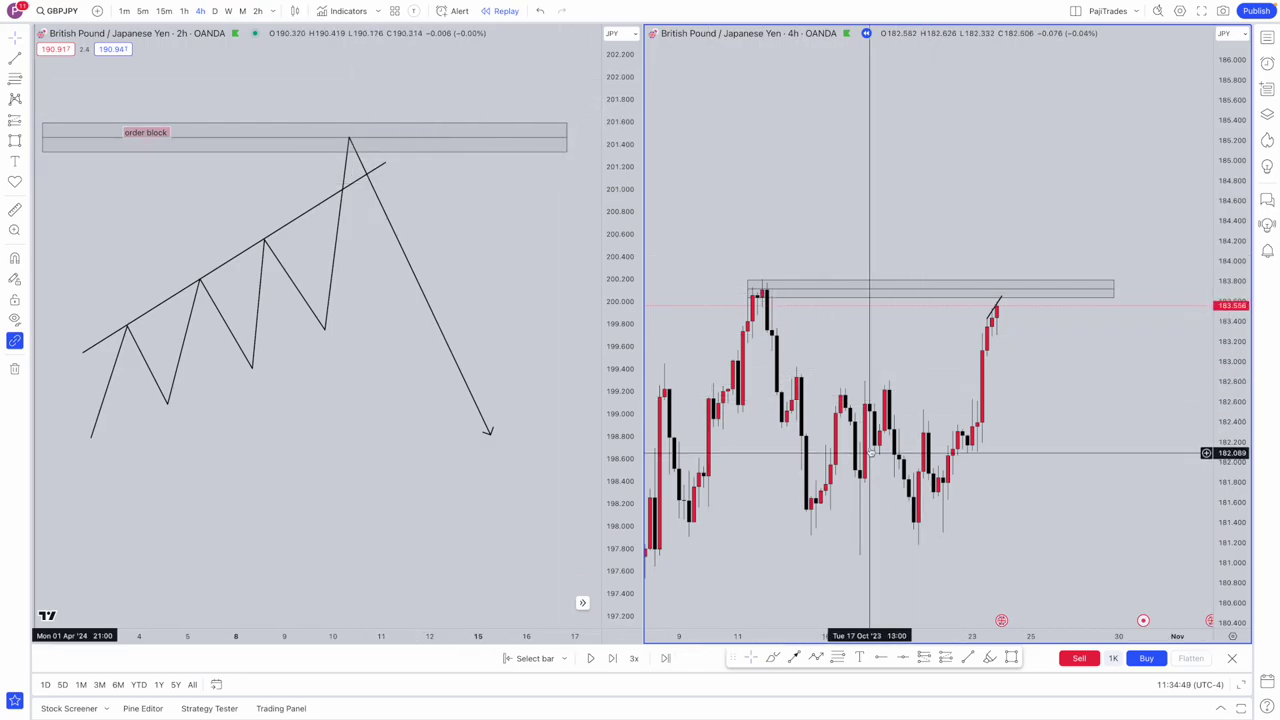
left_click(185, 12)
Switch the right chart to 15m and circle the trendline touches in red with the brush
left_click(164, 11)
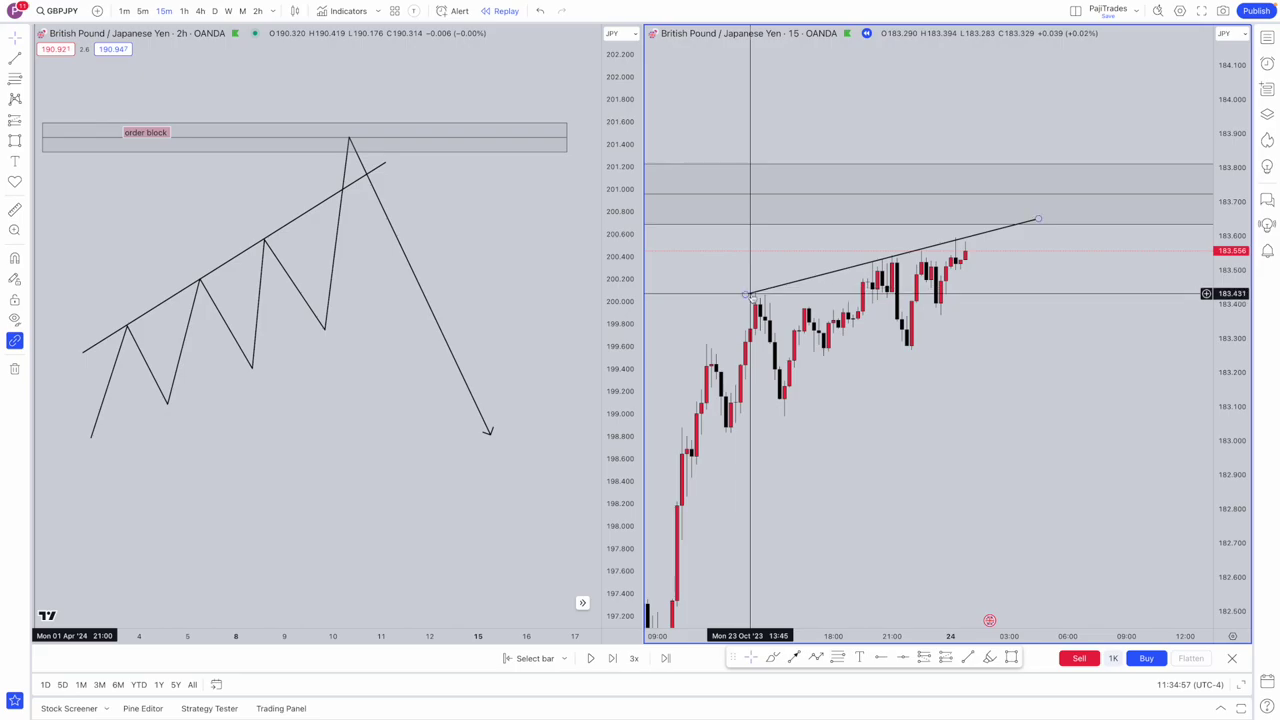
left_click(773, 657)
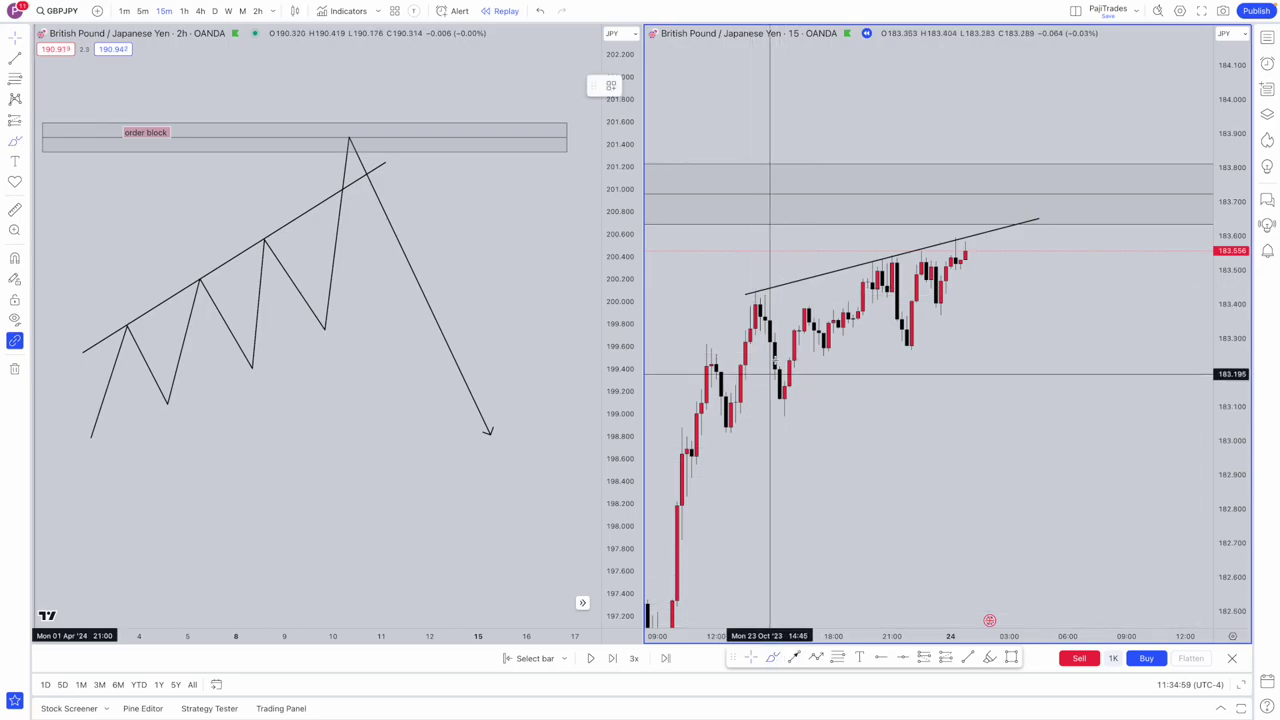
mouse_move(766, 276)
left_mouse_down()
mouse_move(743, 289)
mouse_move(768, 277)
left_mouse_up()
mouse_move(874, 262)
left_mouse_down()
mouse_move(926, 262)
mouse_move(920, 366)
left_mouse_up()
left_click_drag(766, 314, 792, 380)
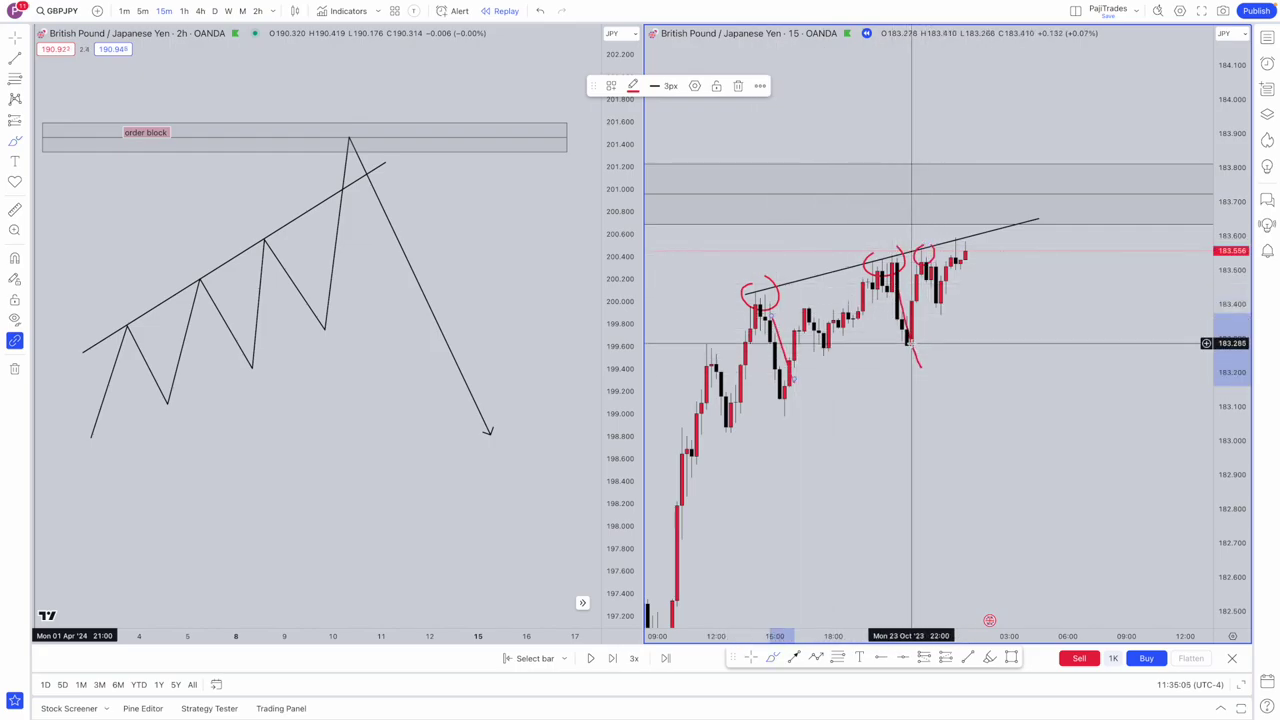
Delete the red brush circles and strokes again
left_click(882, 273)
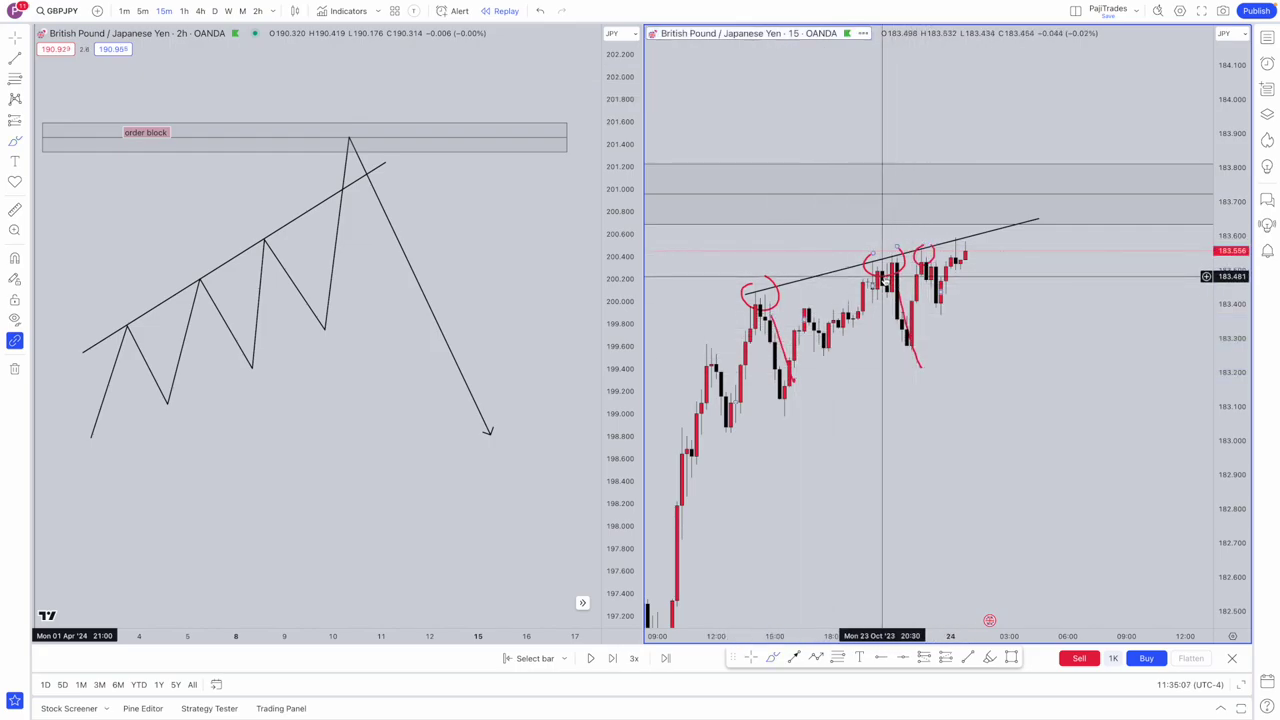
key("Delete")
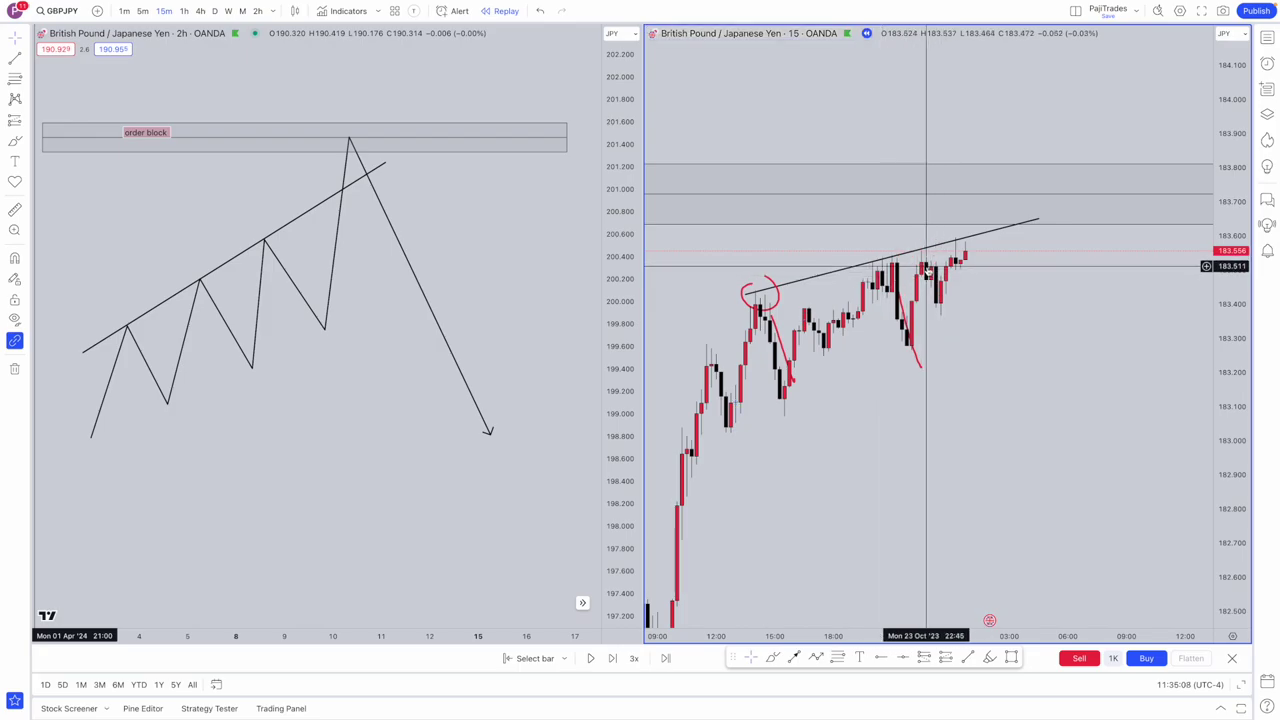
left_click(905, 322)
key("Delete")
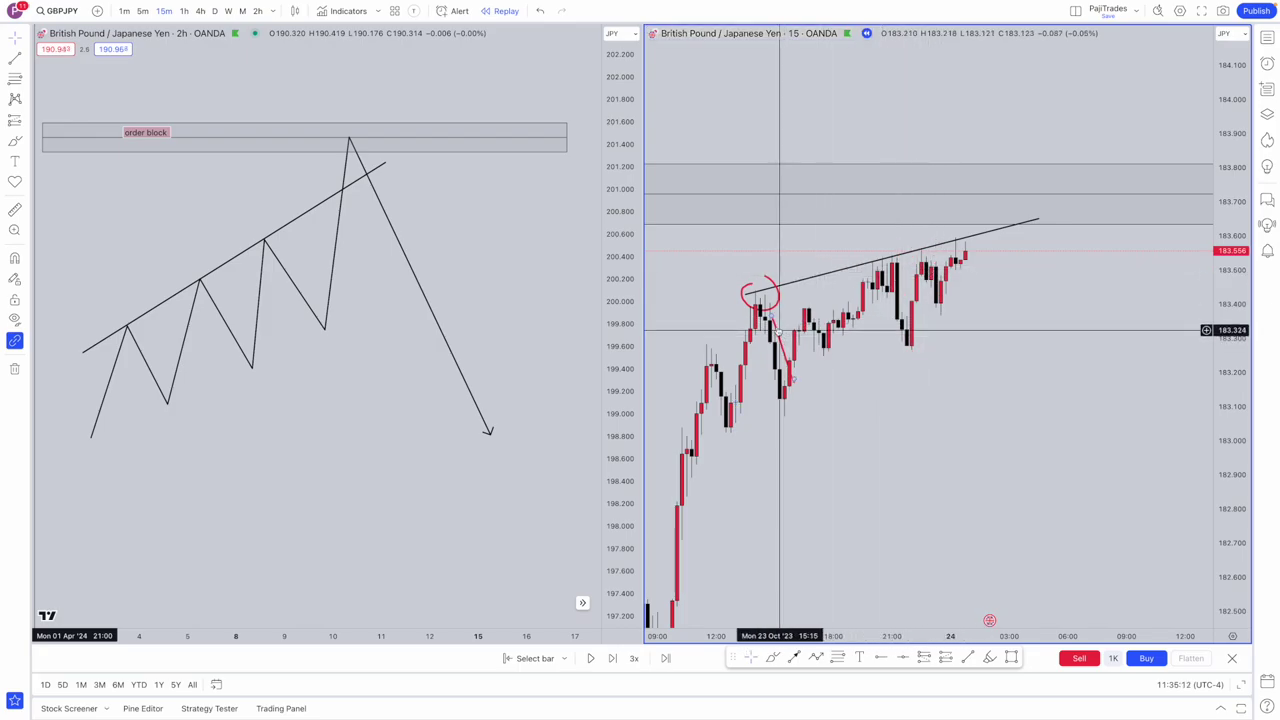
left_click(771, 310)
key("Delete")
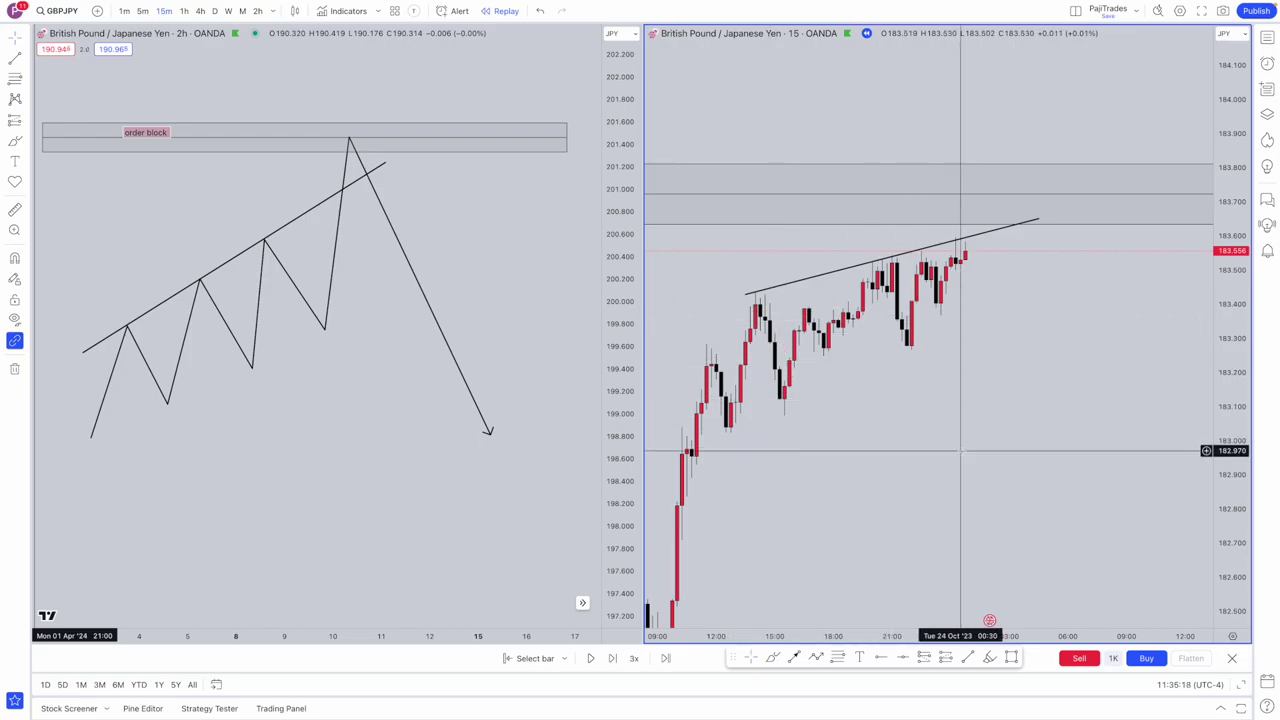
scroll(993, 349, "down", 1)
Advance the bar replay until price drops away from the trendline
scroll(993, 349, "down", 2)
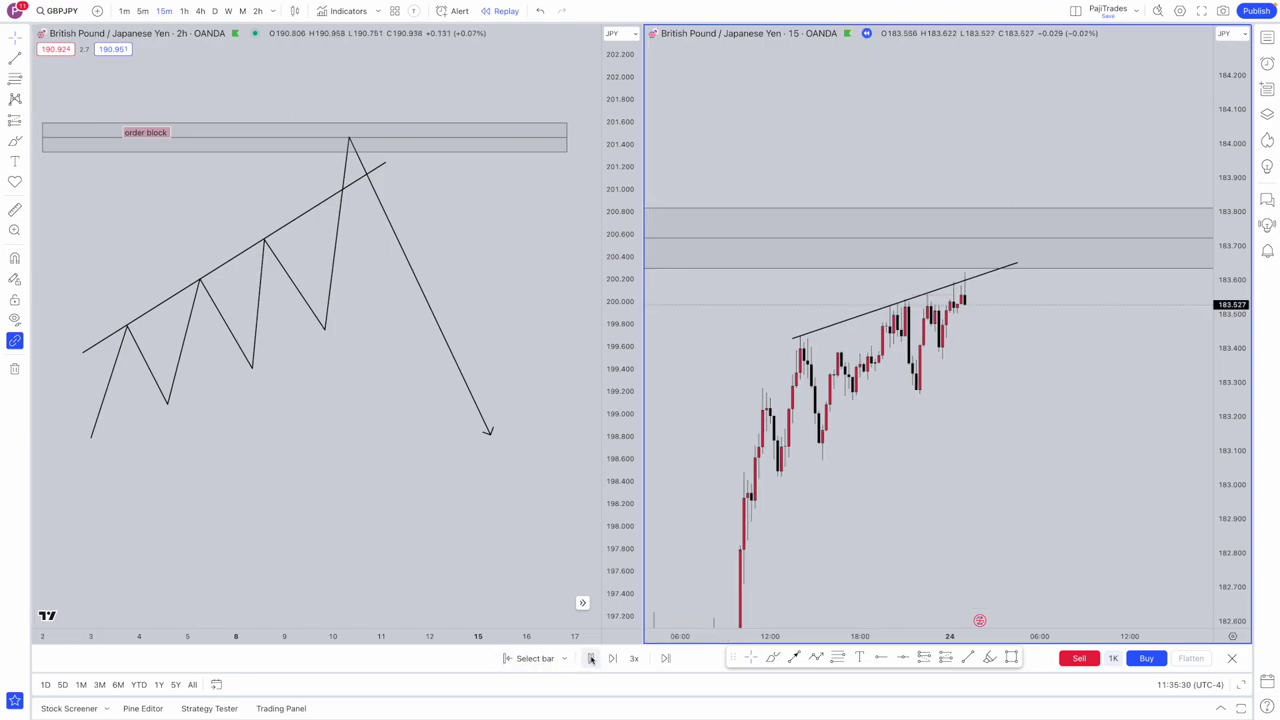
left_click(590, 658)
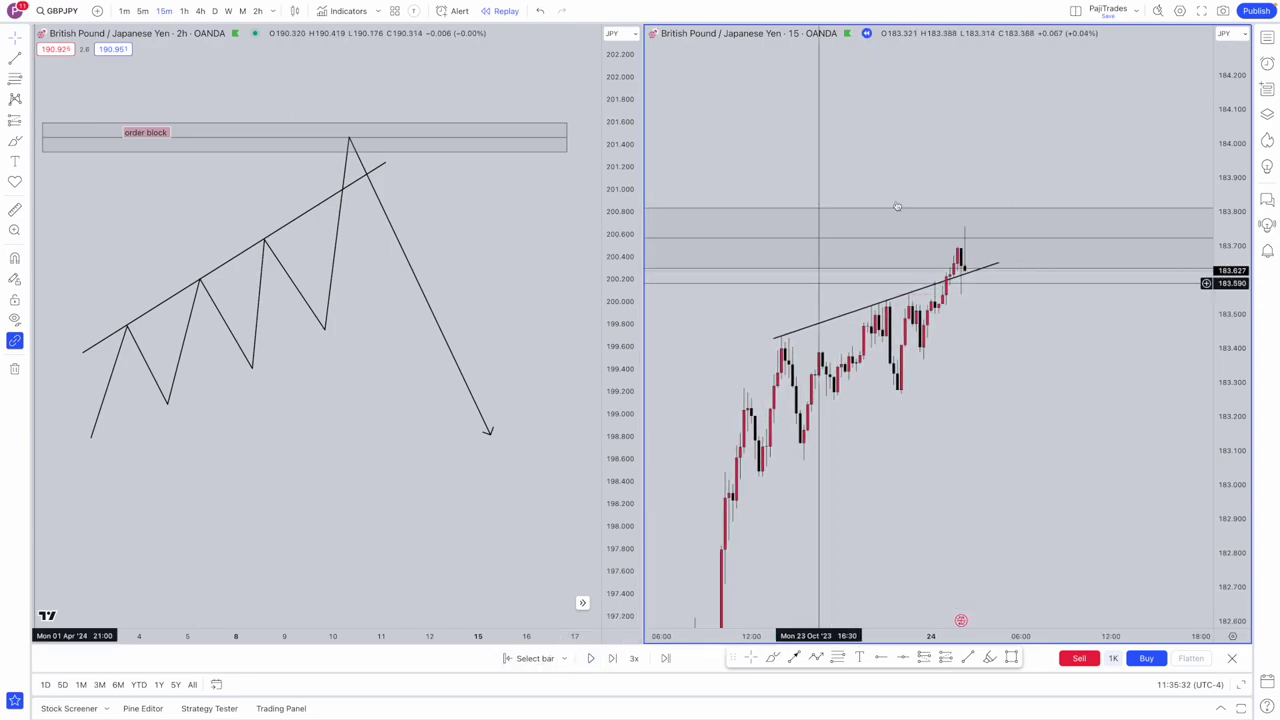
left_click(591, 659)
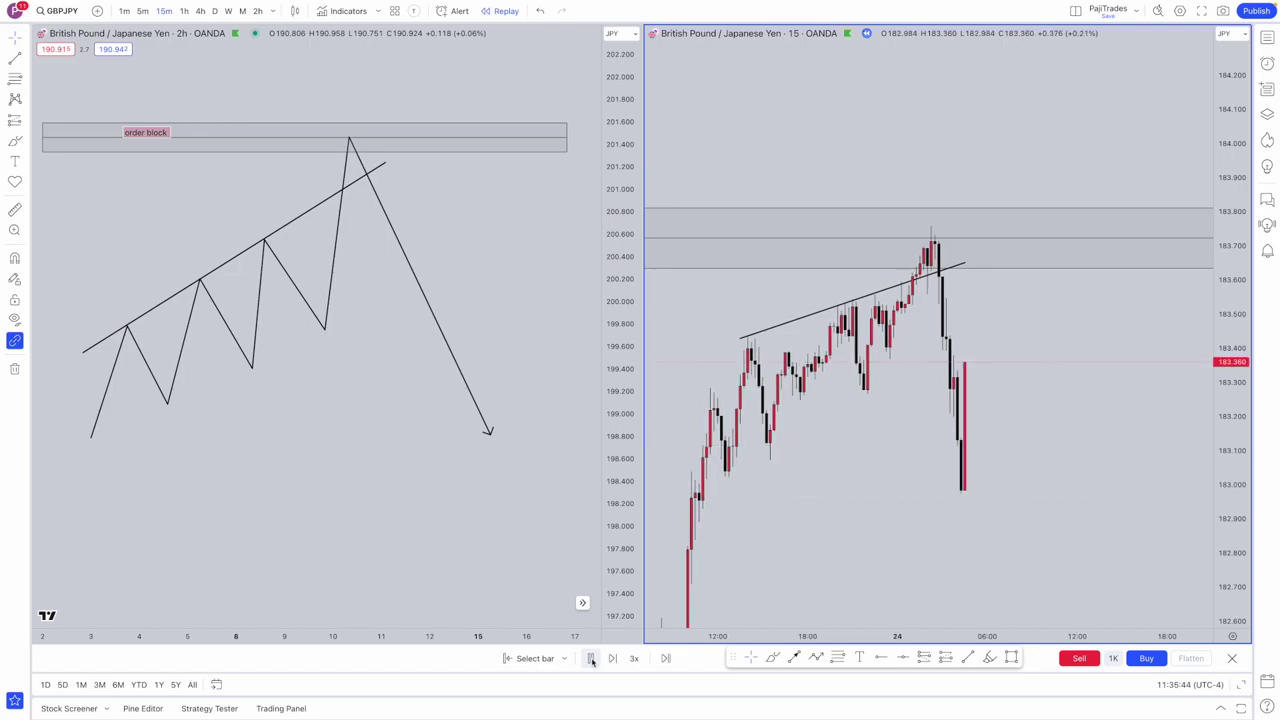
left_click(591, 659)
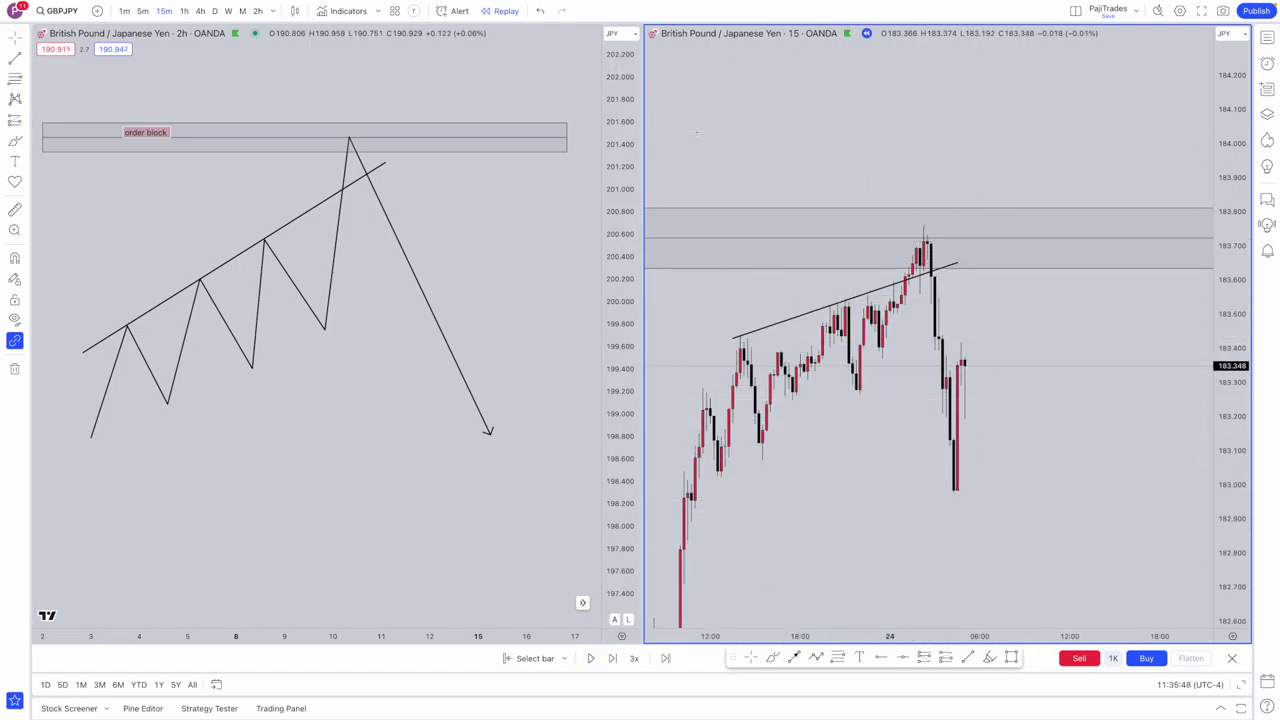
On the 15m chart, place a short position at the sweep high and lower its entry
left_click(184, 11)
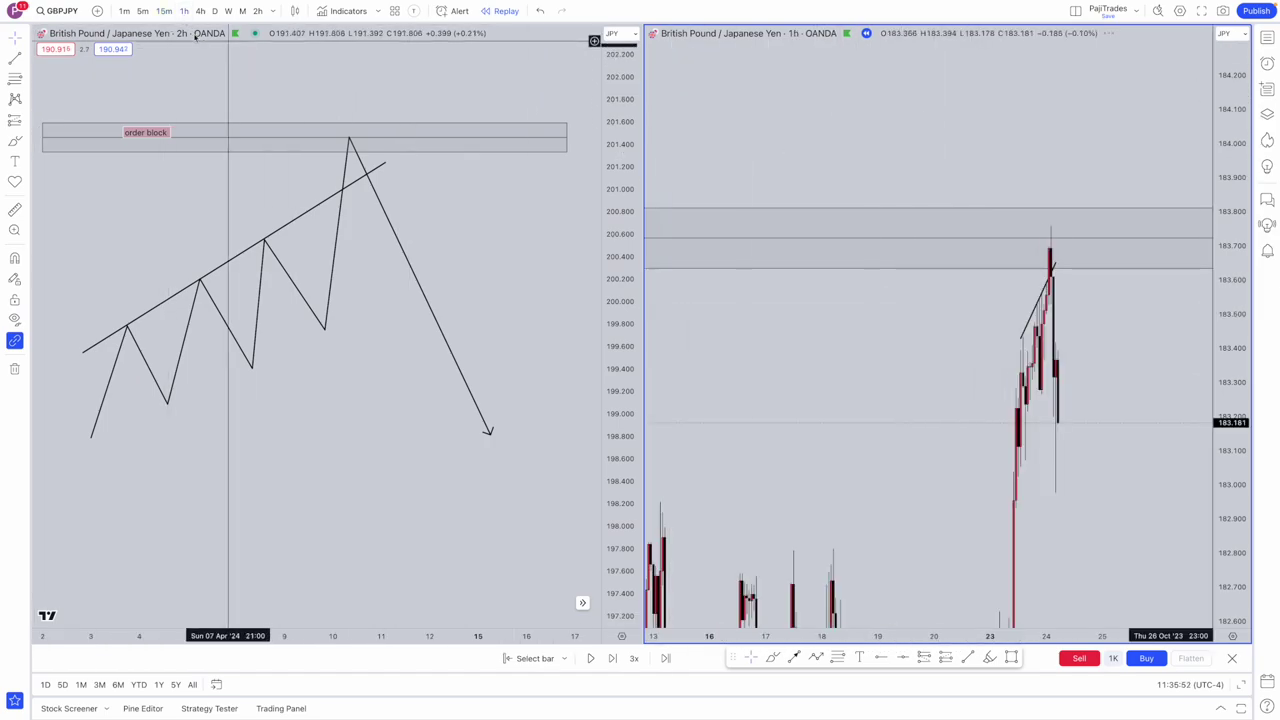
left_click(164, 11)
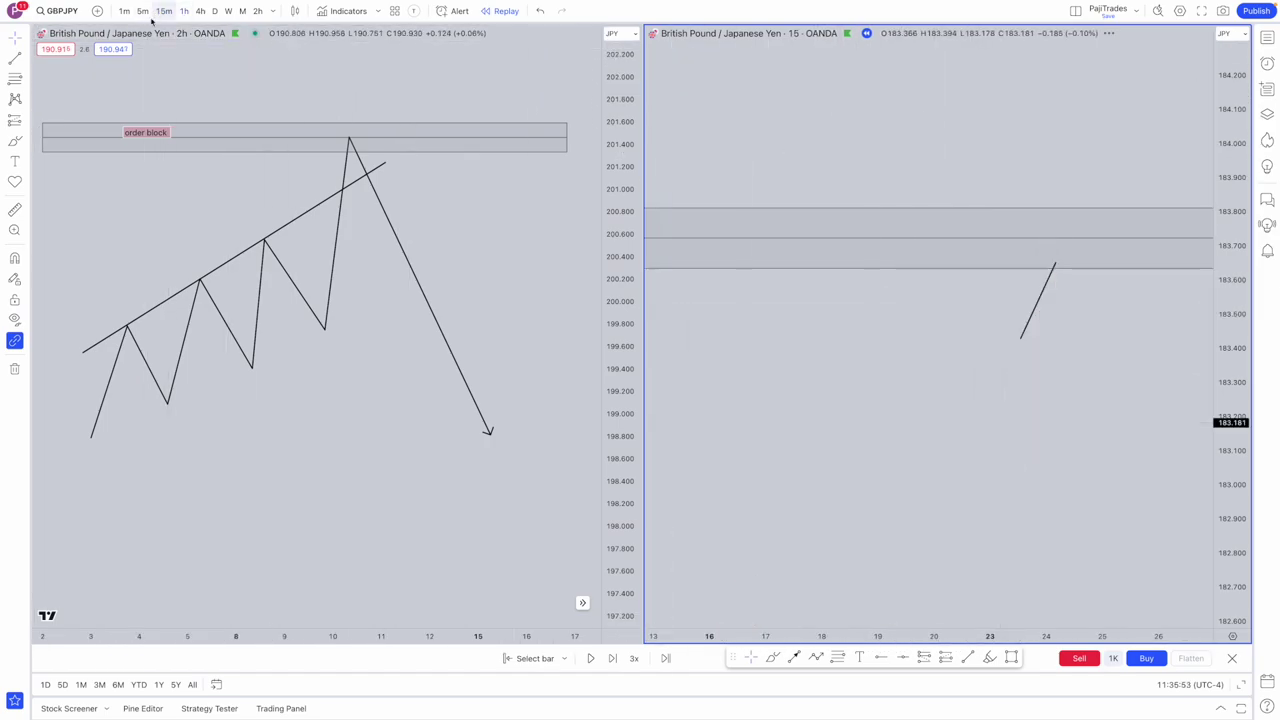
left_click(15, 120)
left_click(60, 157)
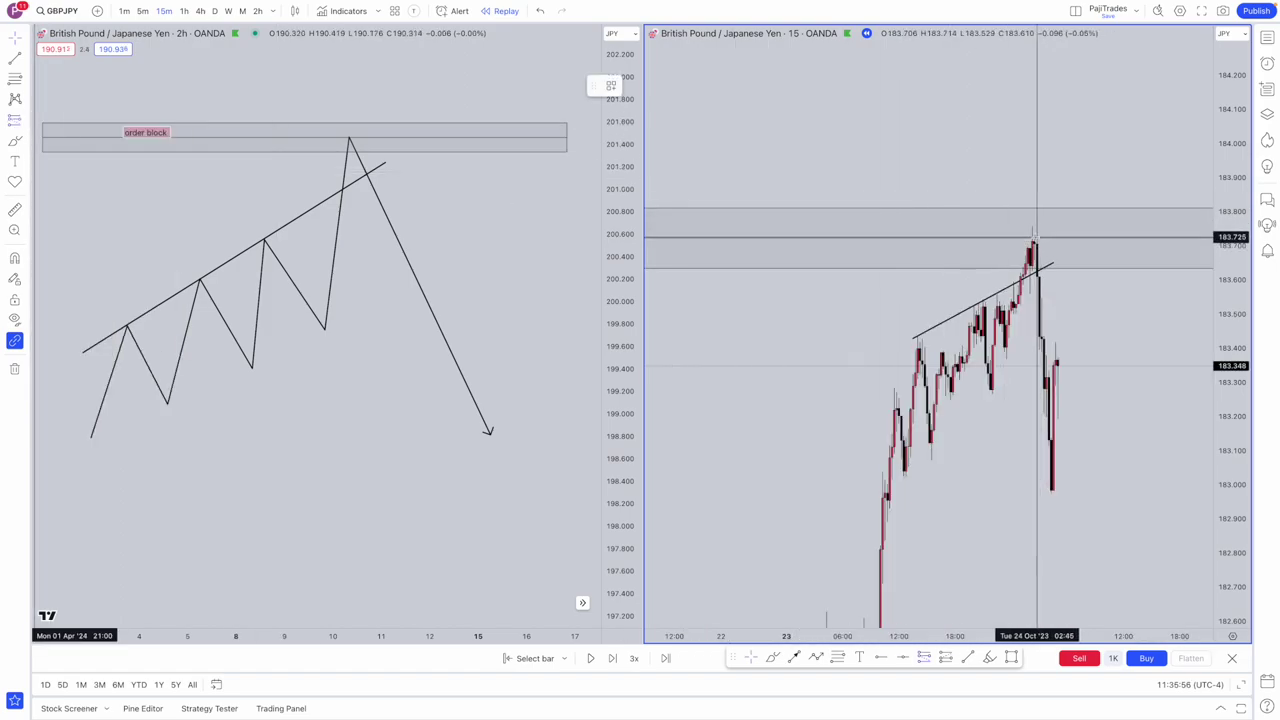
left_click(1033, 237)
left_click_drag(1033, 237, 1038, 275)
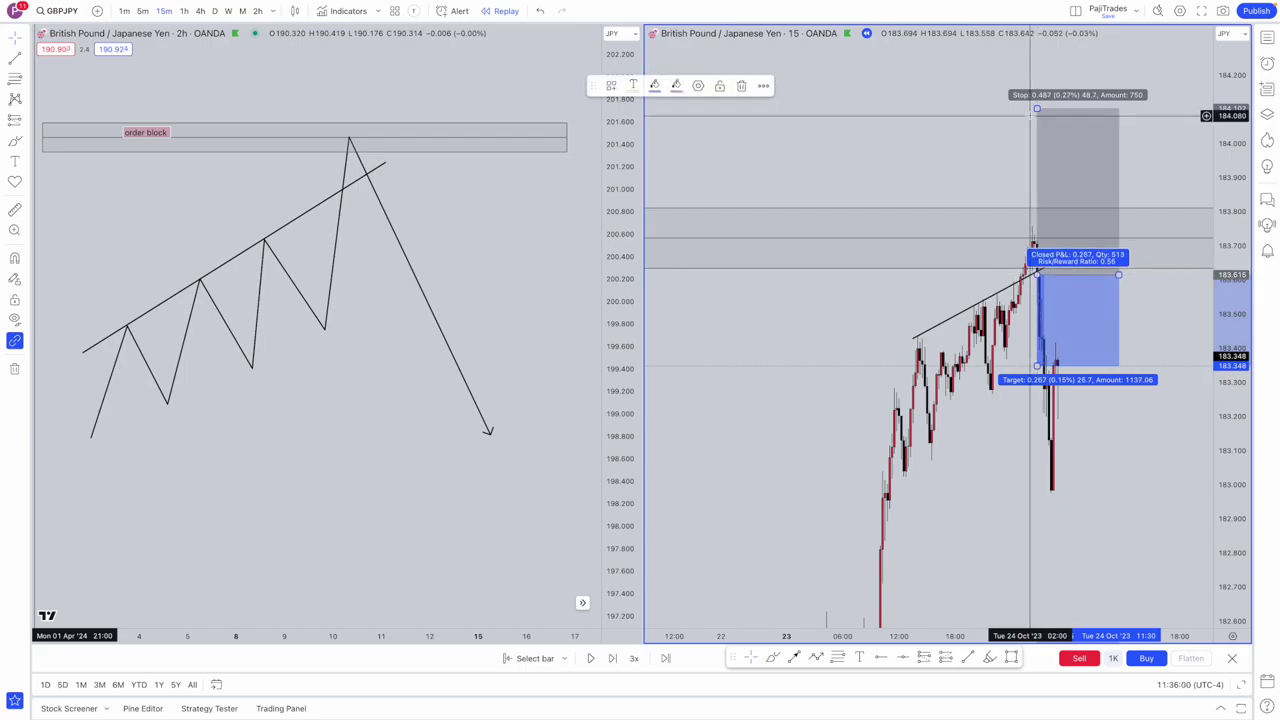
Tighten the stop and extend the target to the spike low near 182.98, about 3.11 reward-to-risk
left_click_drag(1037, 108, 1038, 206)
scroll(1006, 400, "up", 1)
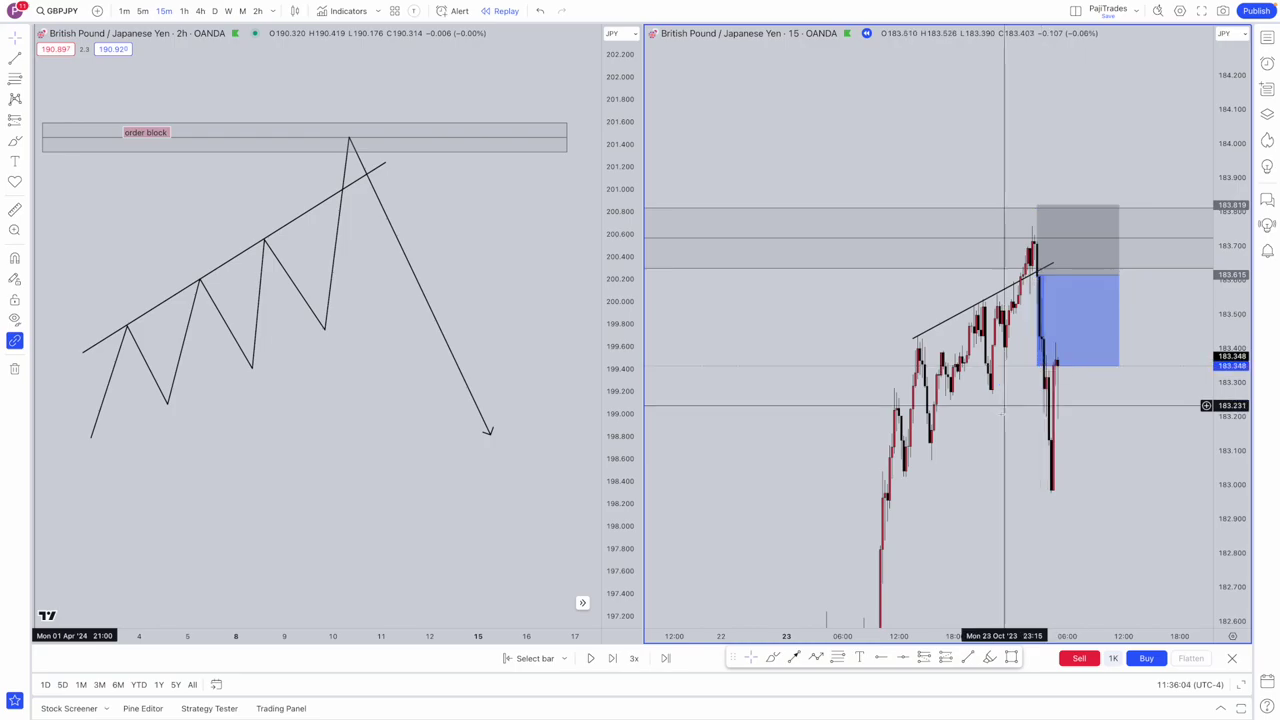
left_click_drag(1004, 415, 980, 316)
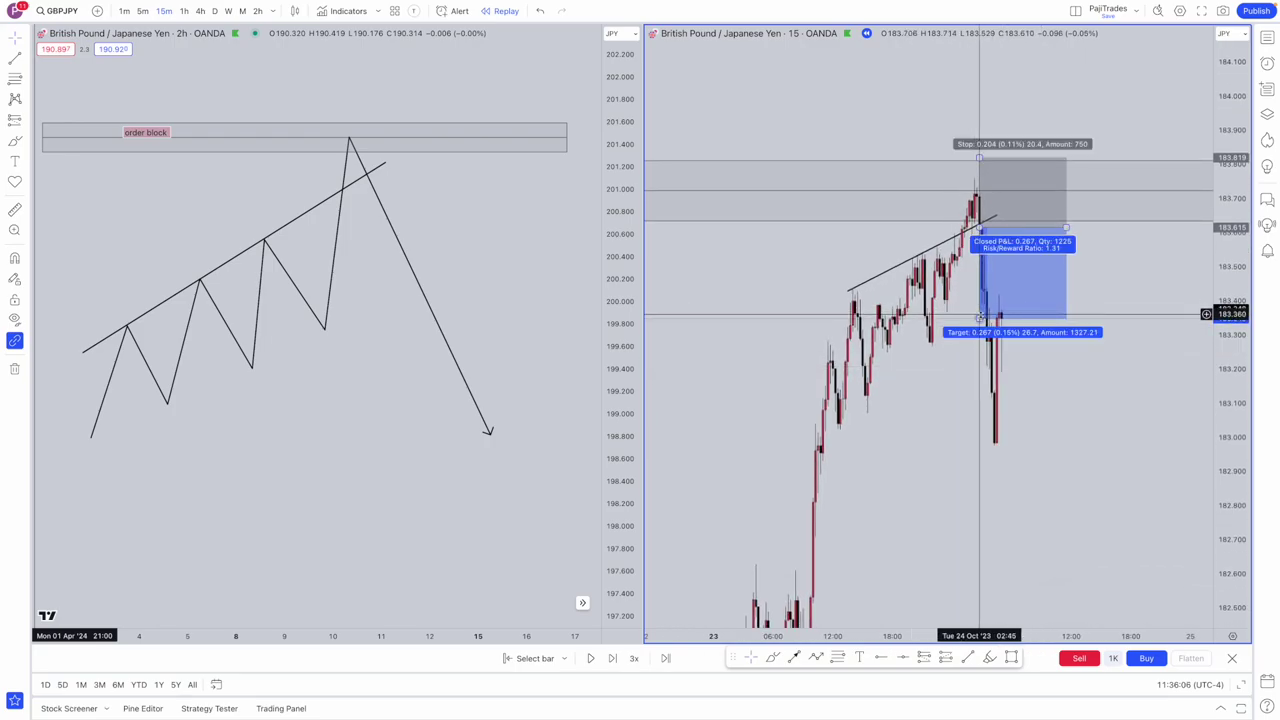
left_click_drag(979, 317, 976, 445)
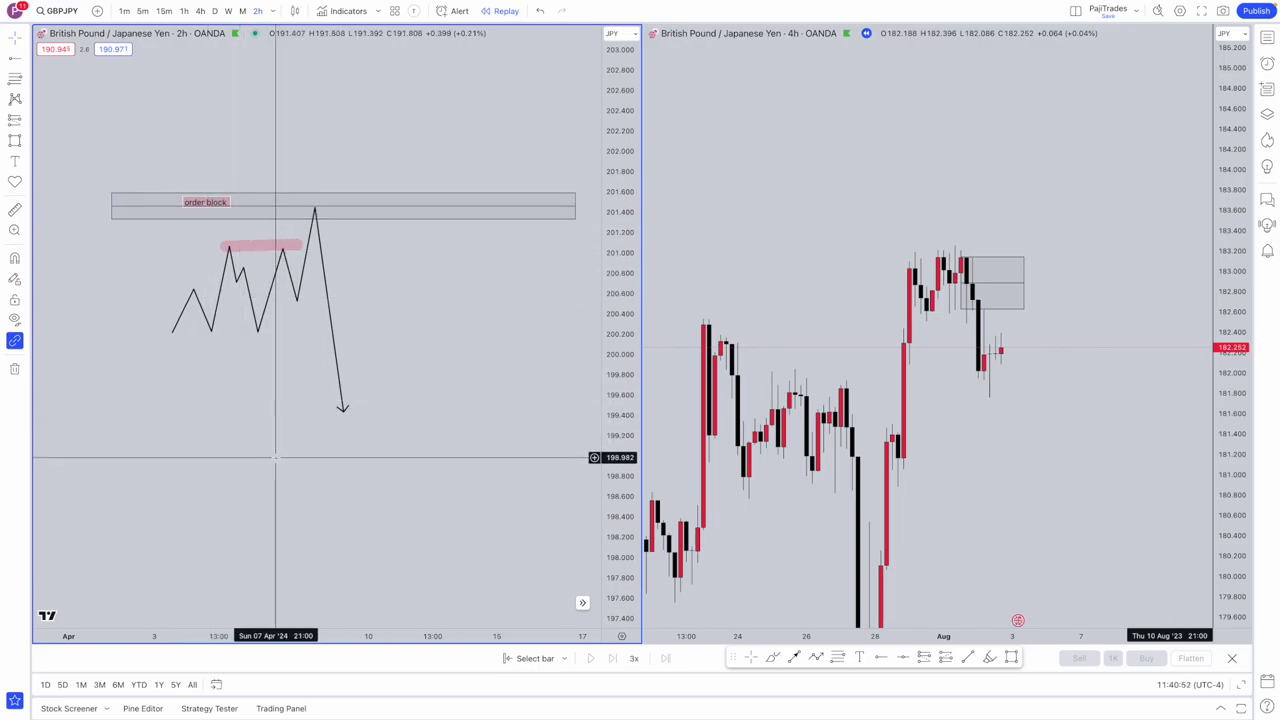
Switch the right-hand chart to 15m and frame the drop away from the grey supply box
left_click(960, 206)
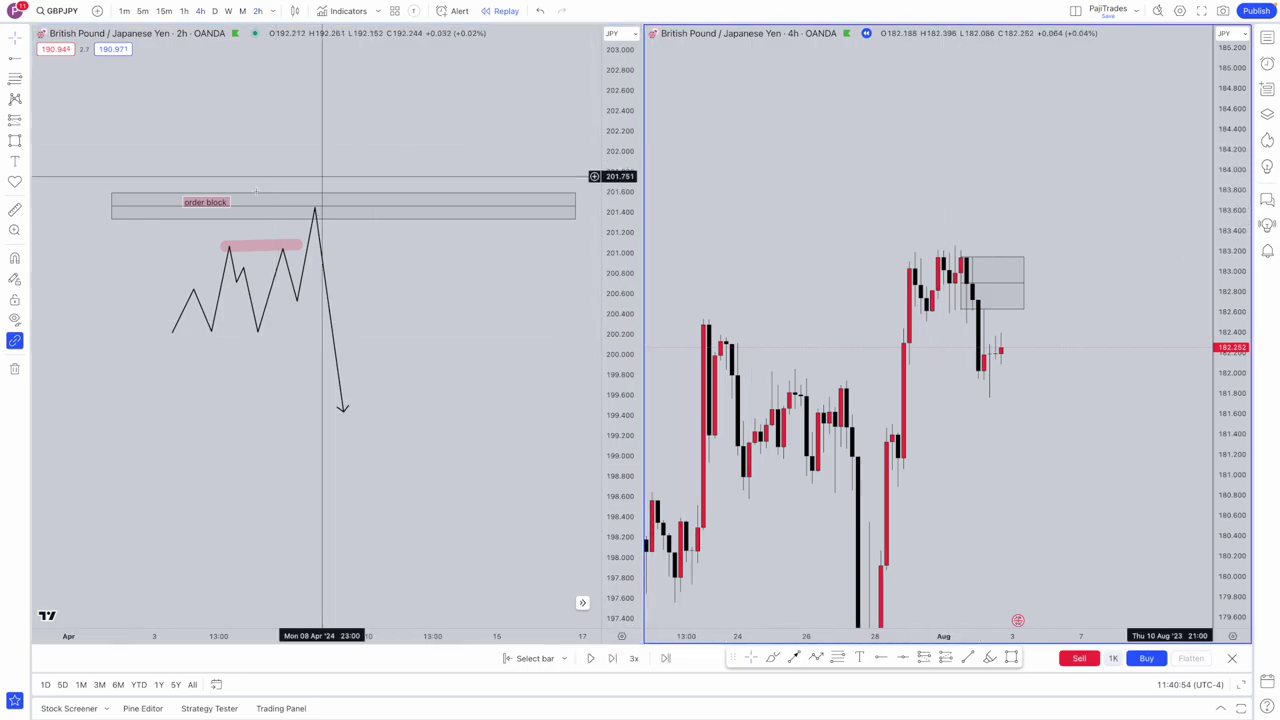
left_click_drag(1006, 243, 919, 262)
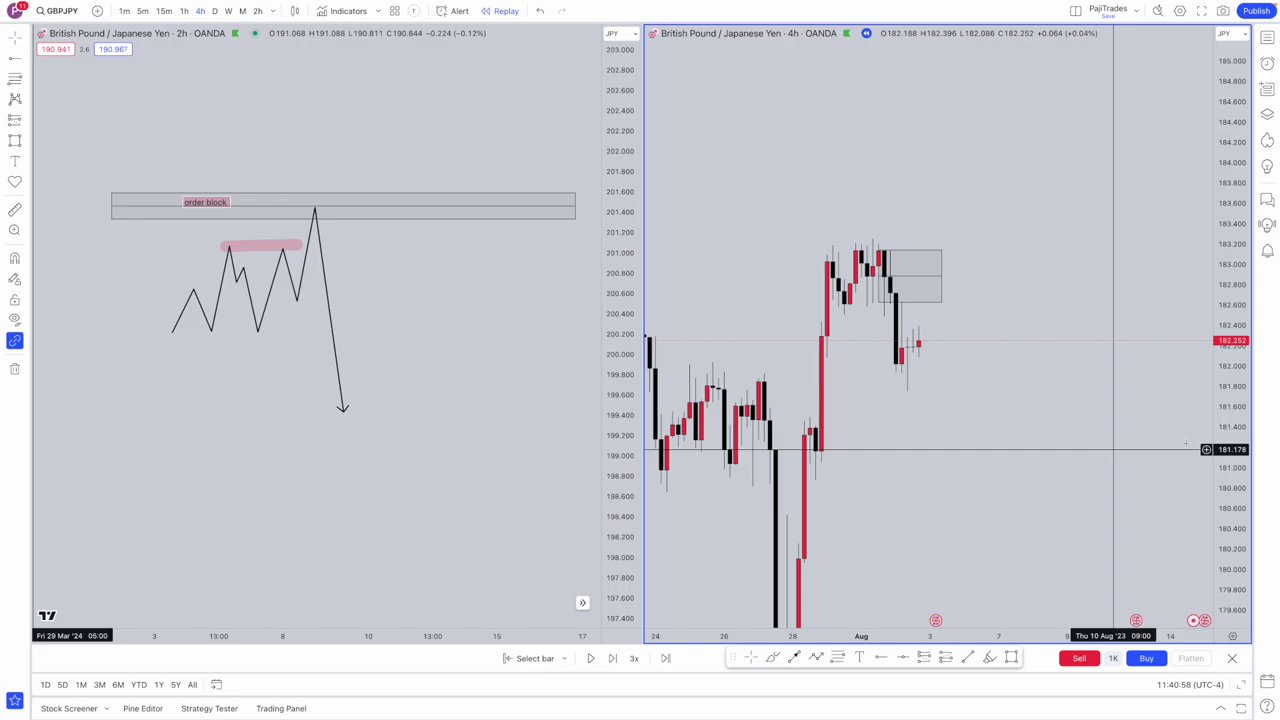
left_click(164, 11)
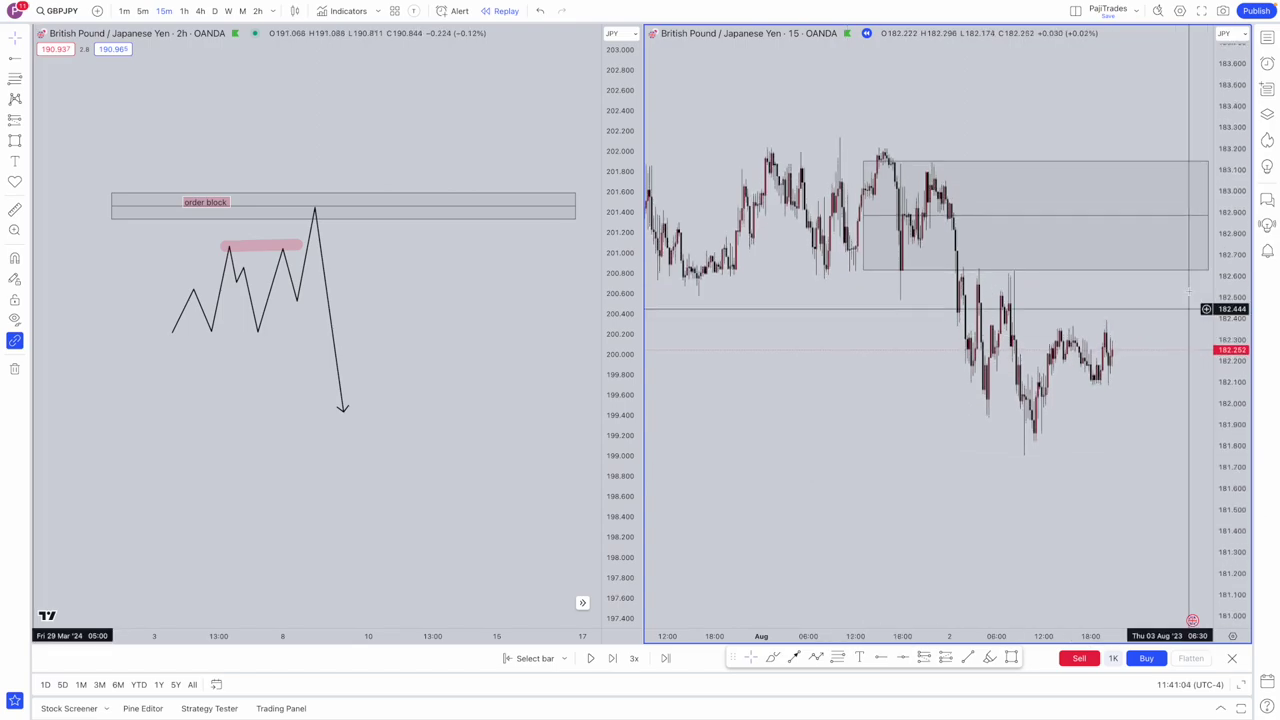
left_click_drag(1000, 290, 789, 266)
mouse_move(831, 303)
left_mouse_down()
mouse_move(866, 329)
mouse_move(814, 297)
left_mouse_up()
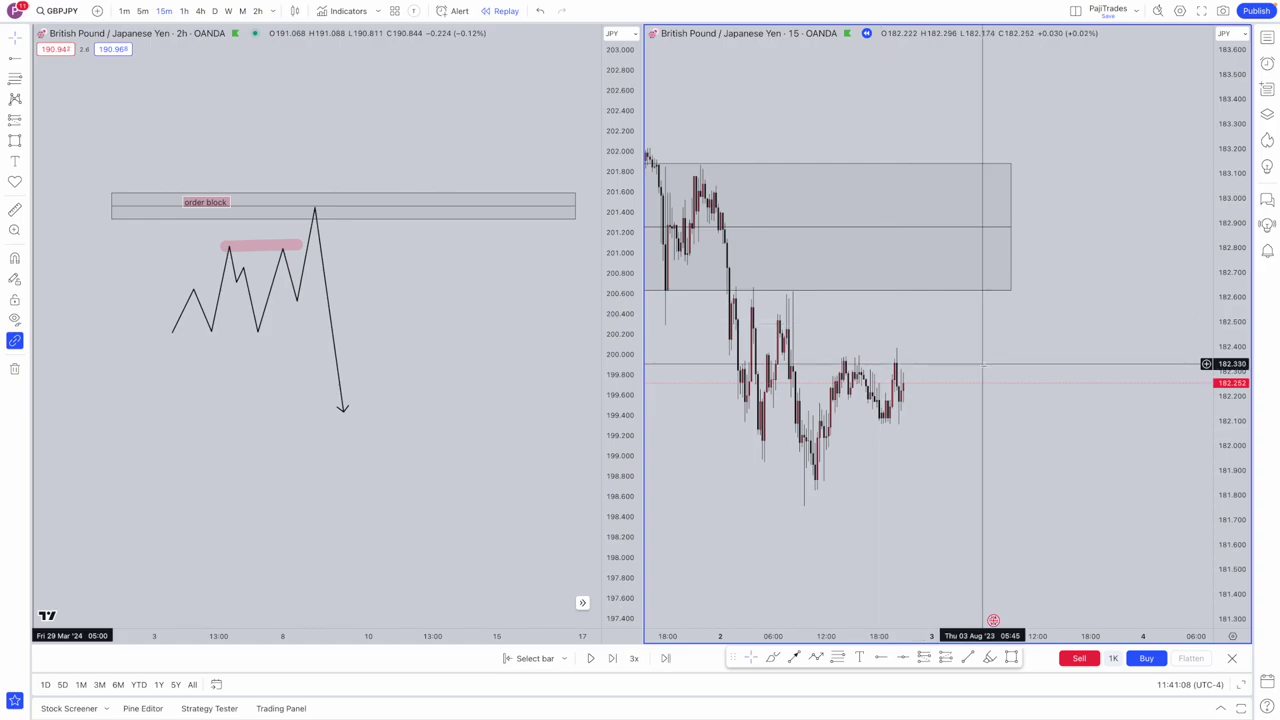
scroll(983, 366, "left", 3)
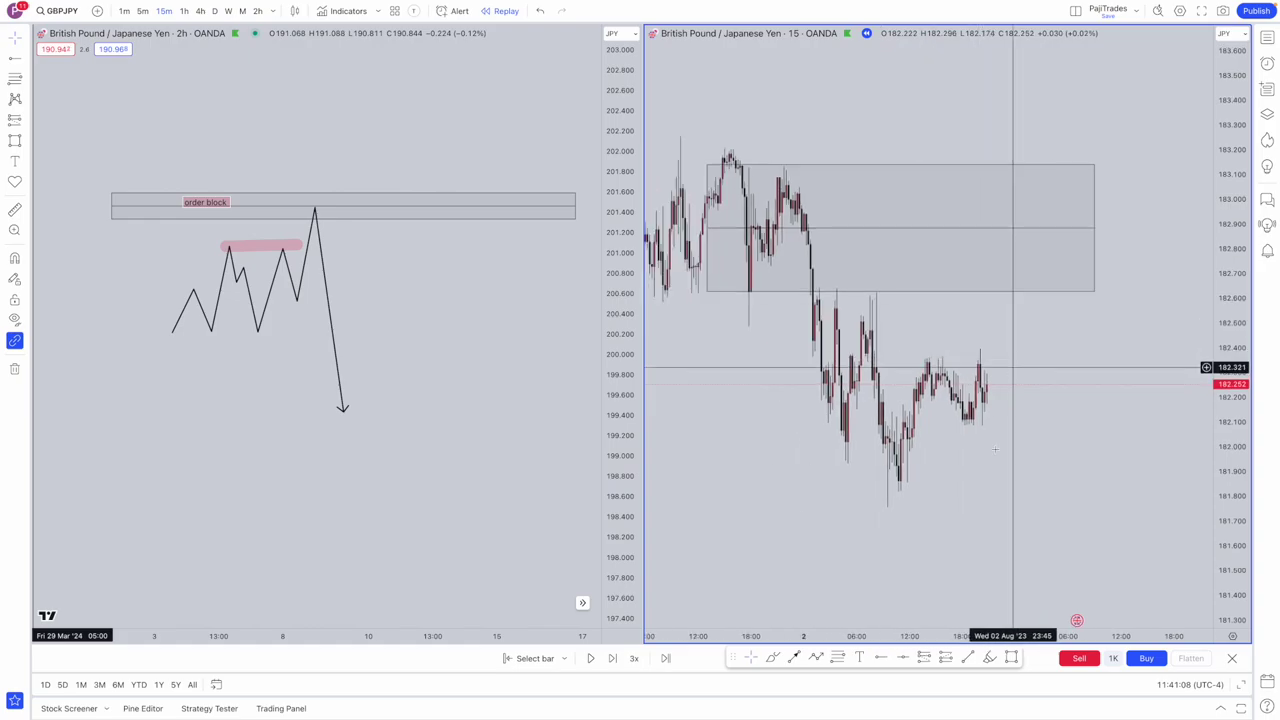
left_click(988, 658)
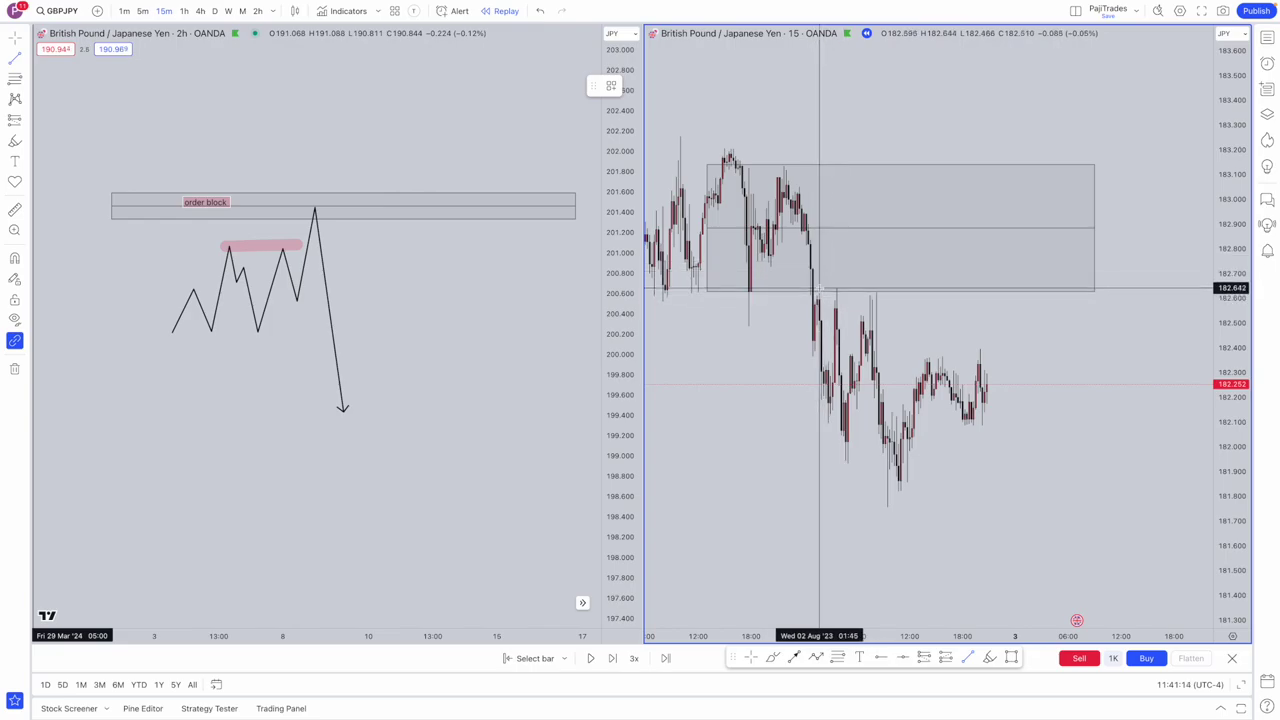
Draw a level line along the equal highs near 182.64 just under the grey box
left_click_drag(819, 290, 1083, 289)
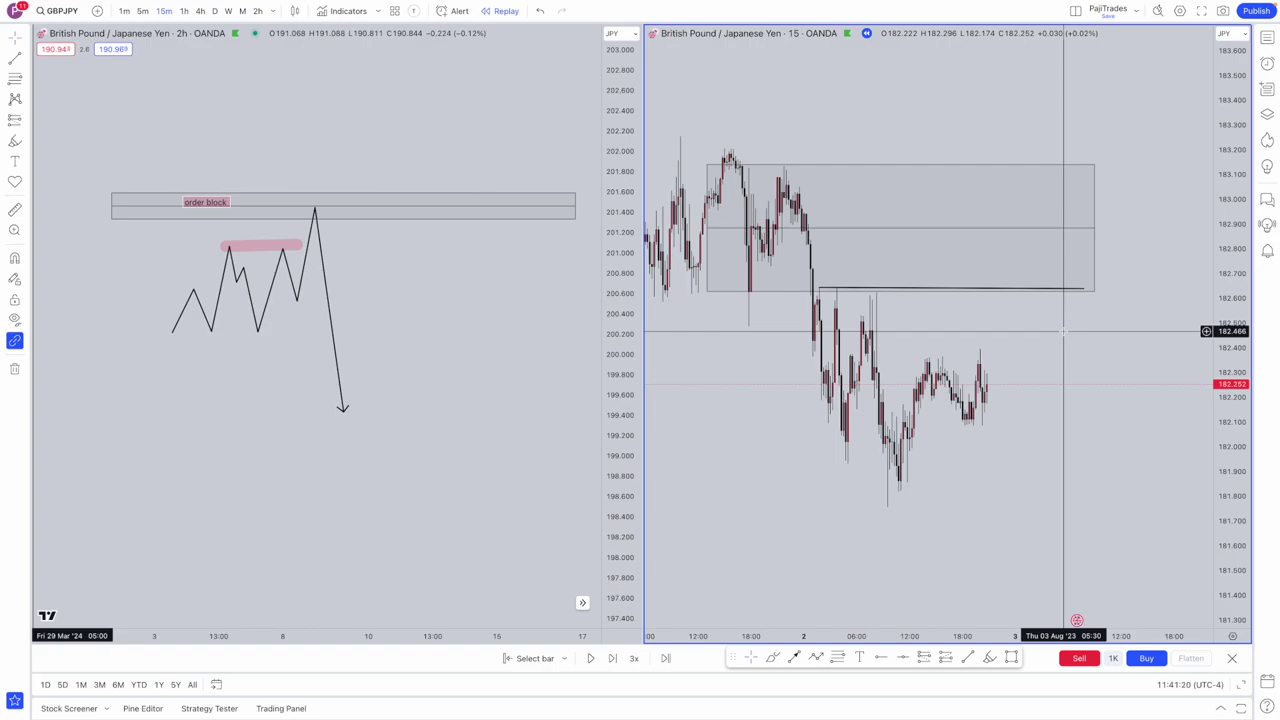
left_click(1083, 289)
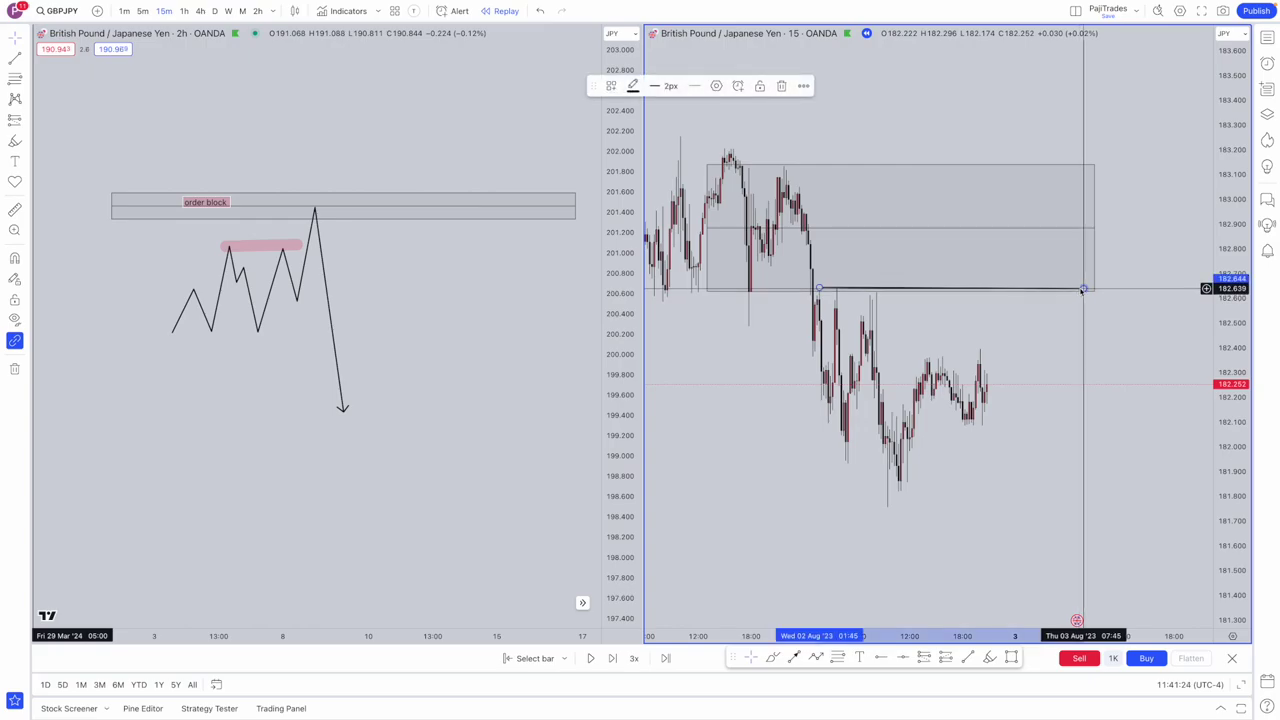
left_click_drag(1083, 289, 1080, 288)
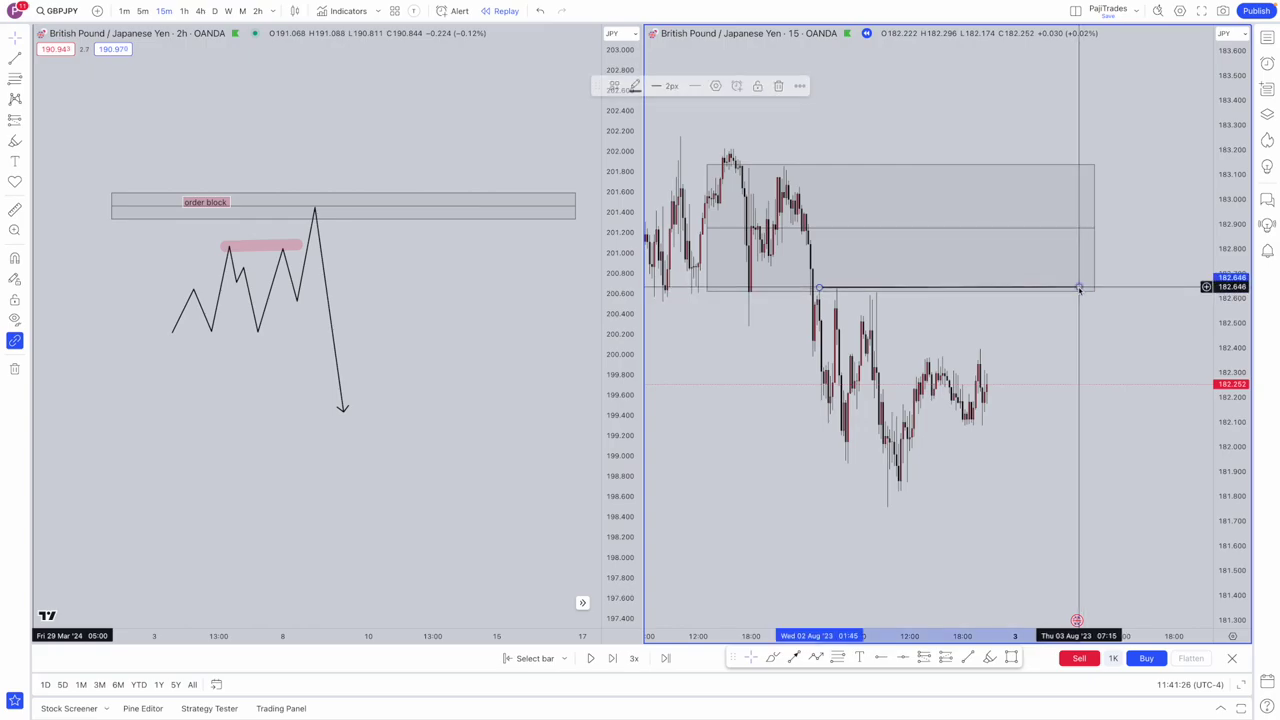
left_click(1022, 293)
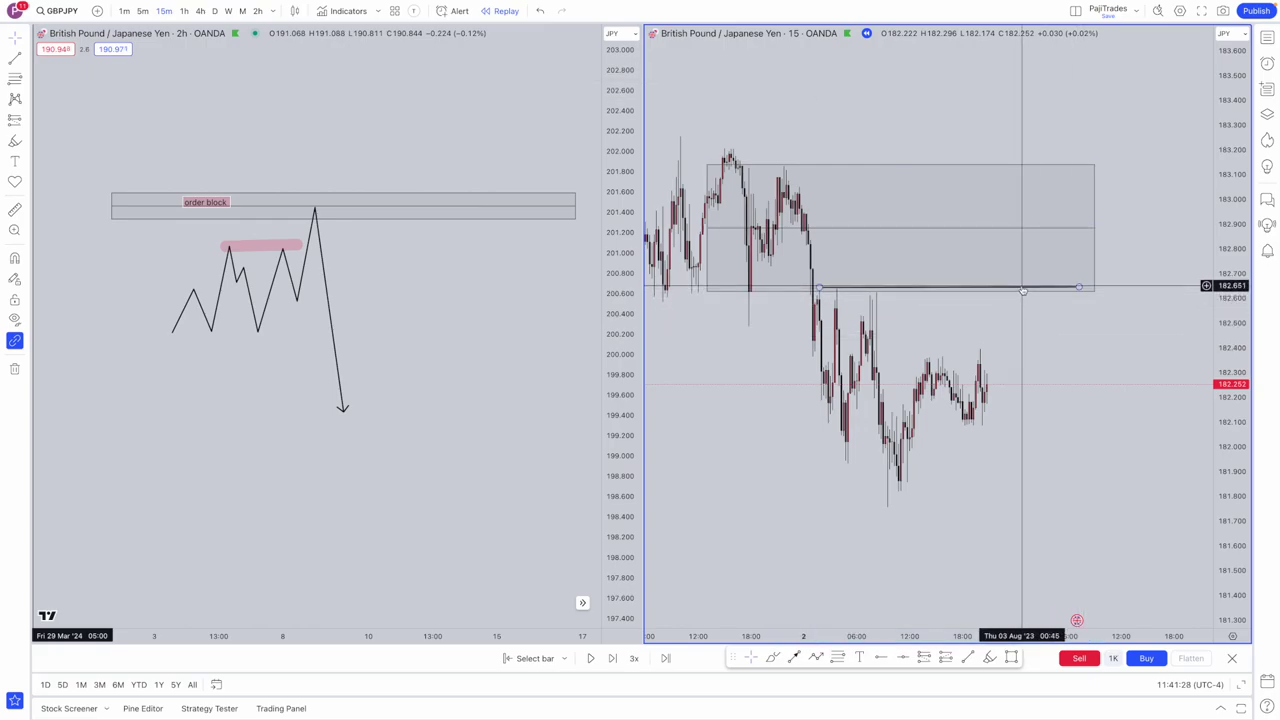
double_click(1022, 289)
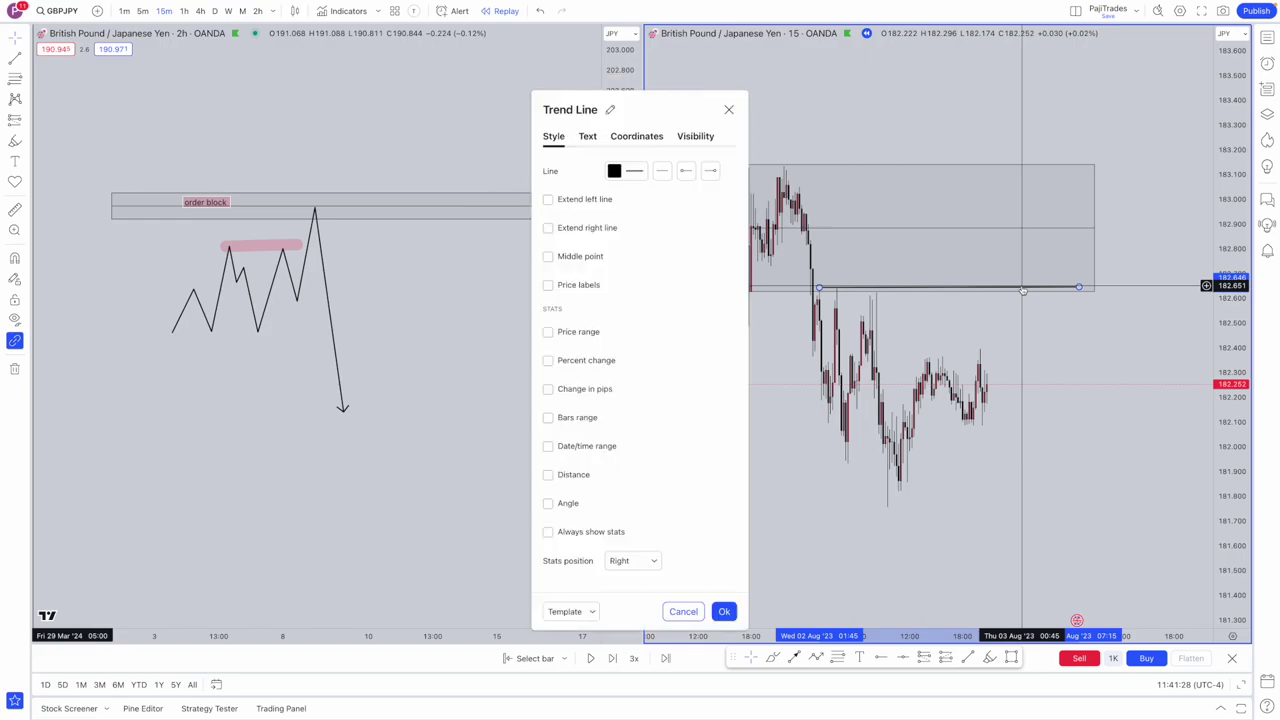
left_click(727, 110)
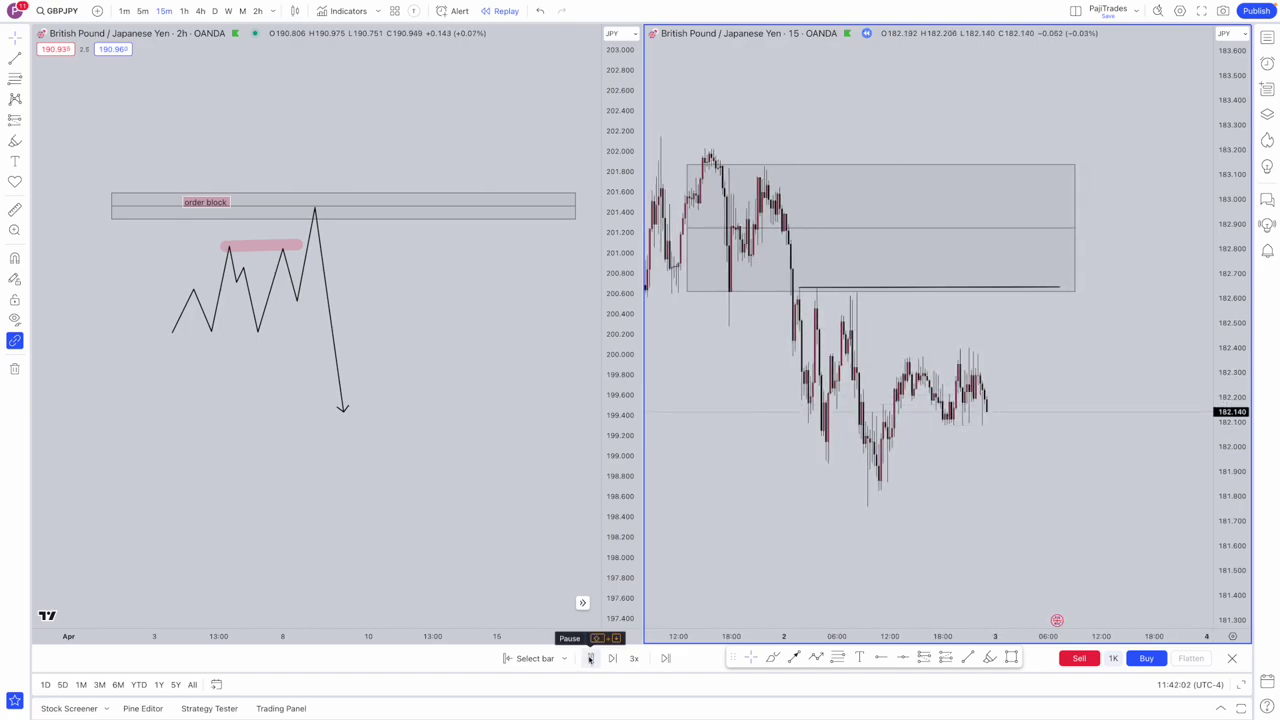
Replay bars until price spikes through the equal highs, then pause
left_click(590, 658)
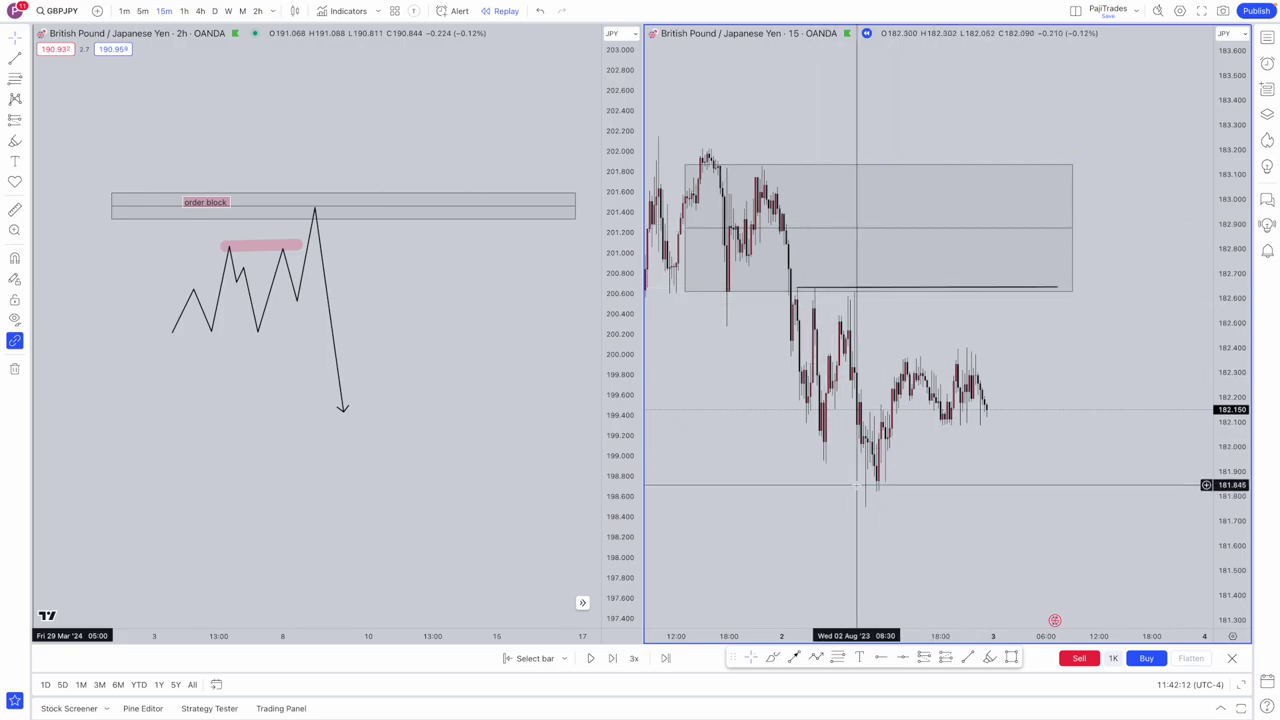
left_click(592, 658)
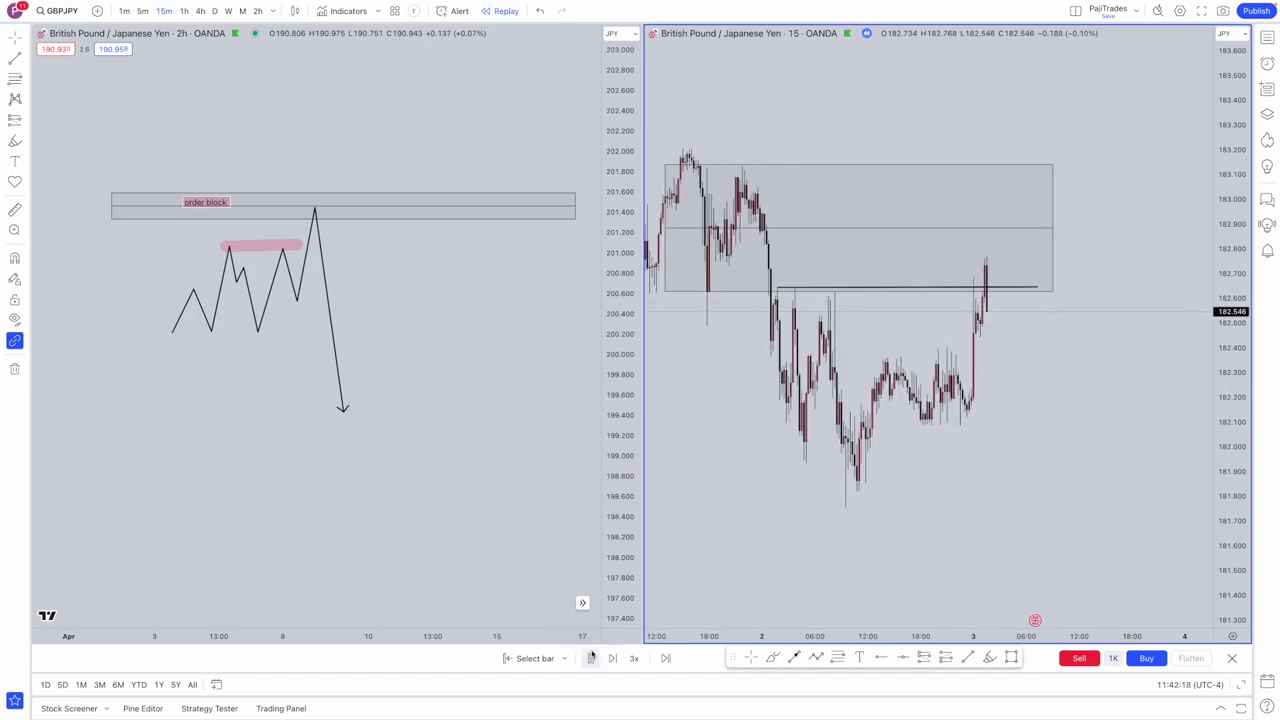
left_click(591, 658)
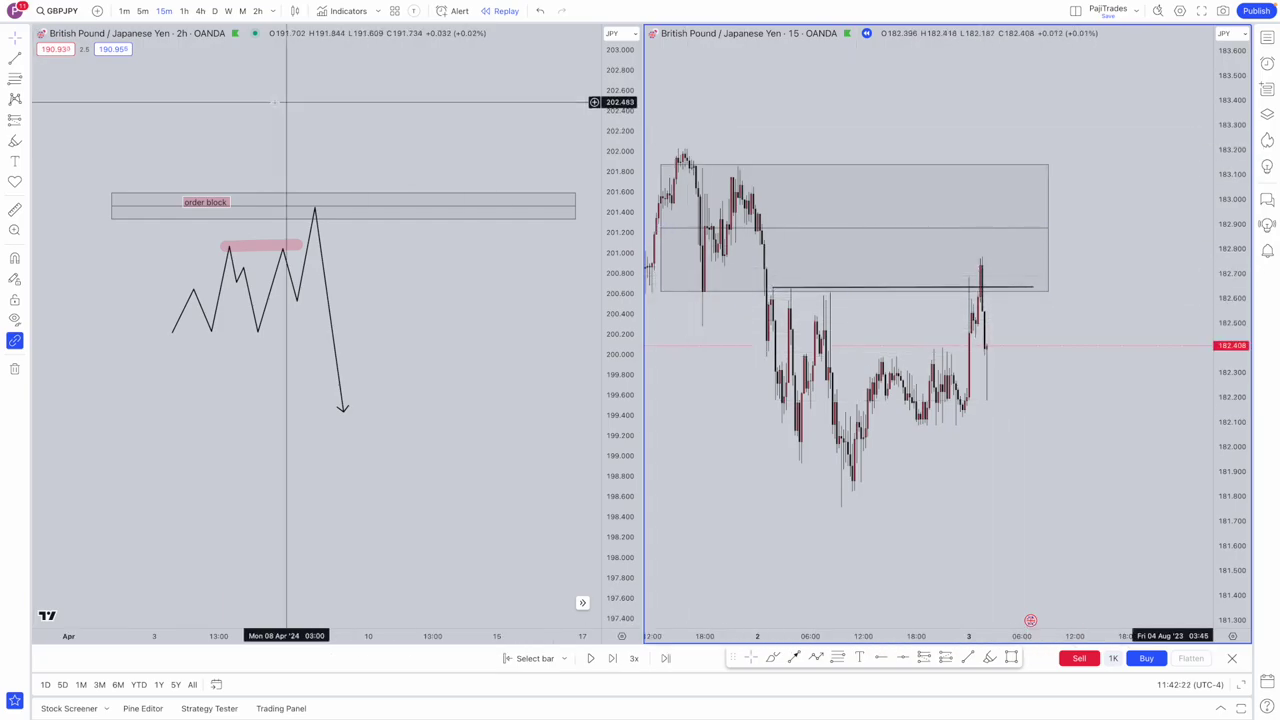
Place a short with entry near 182.55 and stop near 182.817 above the spike
left_click(28, 120)
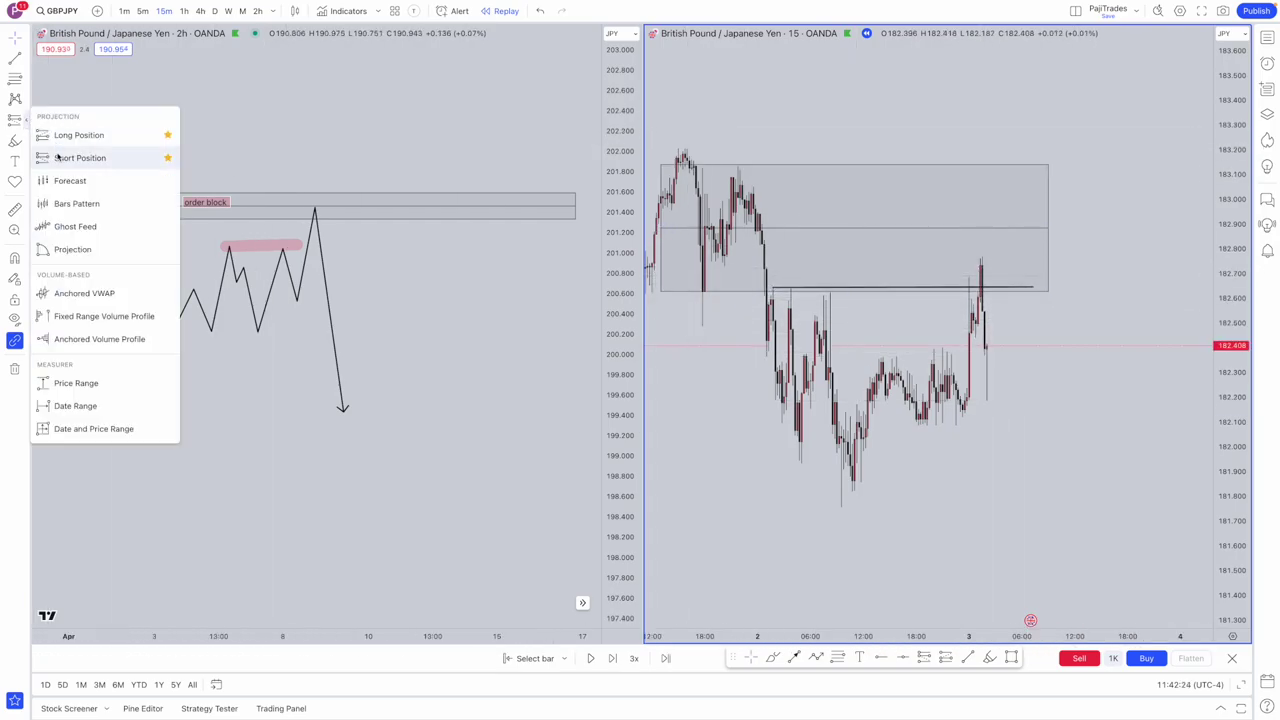
left_click(980, 310)
left_click(980, 245)
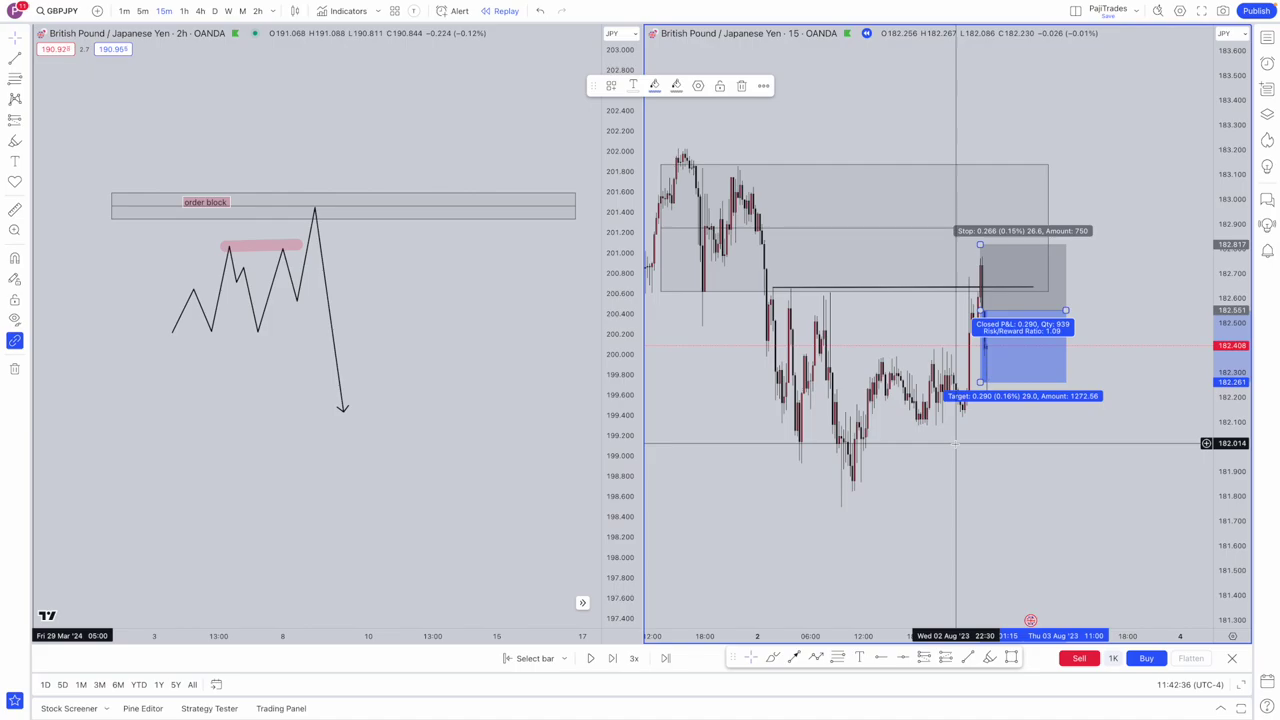
Draw a horizontal line at the 182.087 swing low and drag the short's target to it
left_click(968, 610)
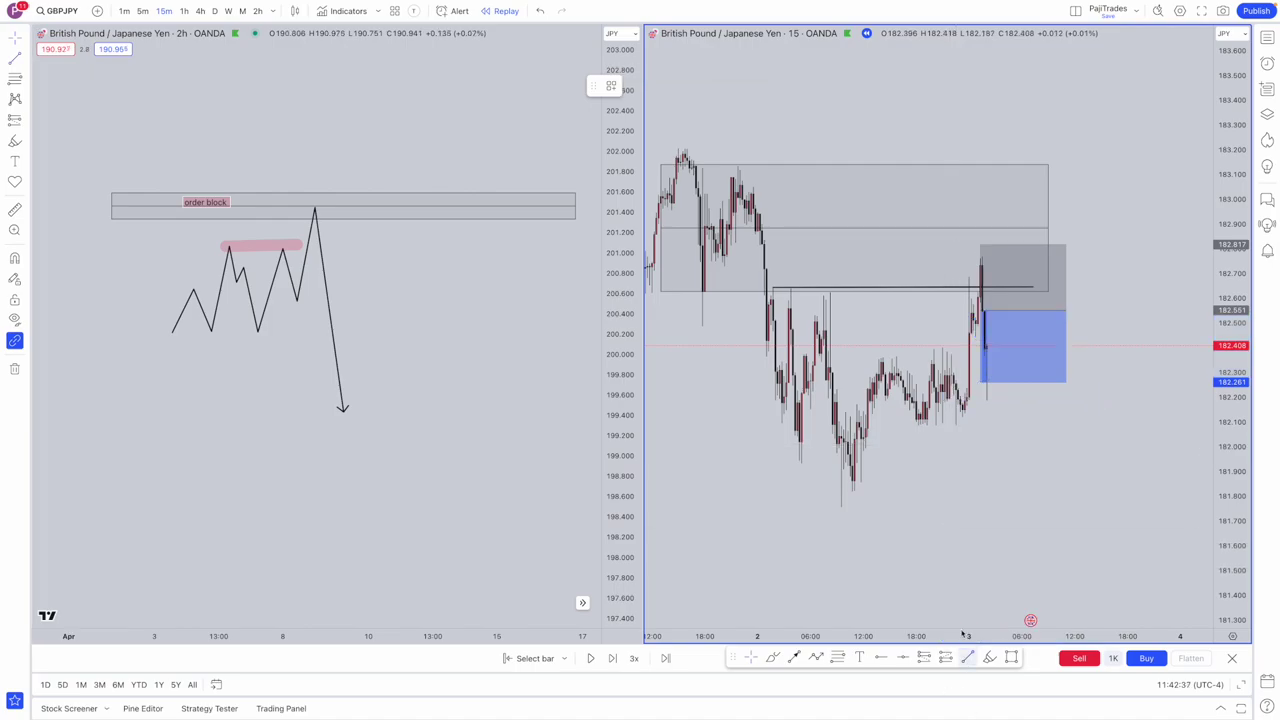
left_click(918, 425)
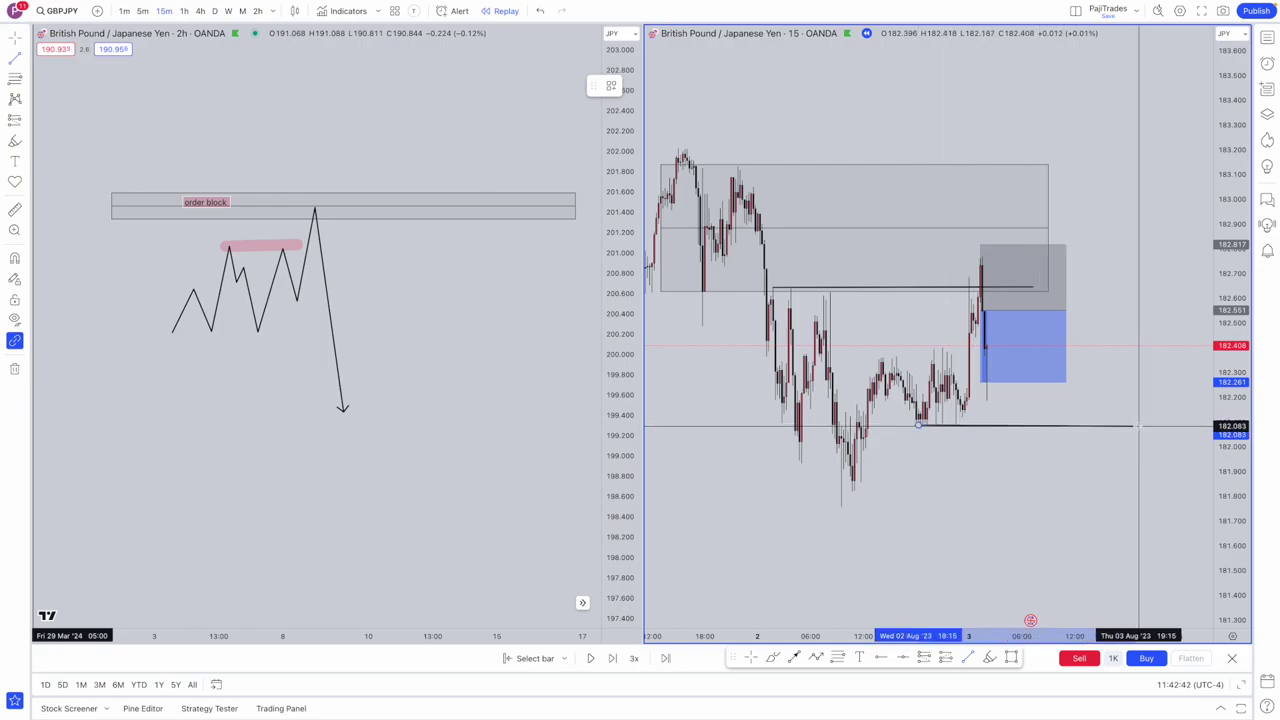
left_click(1110, 457)
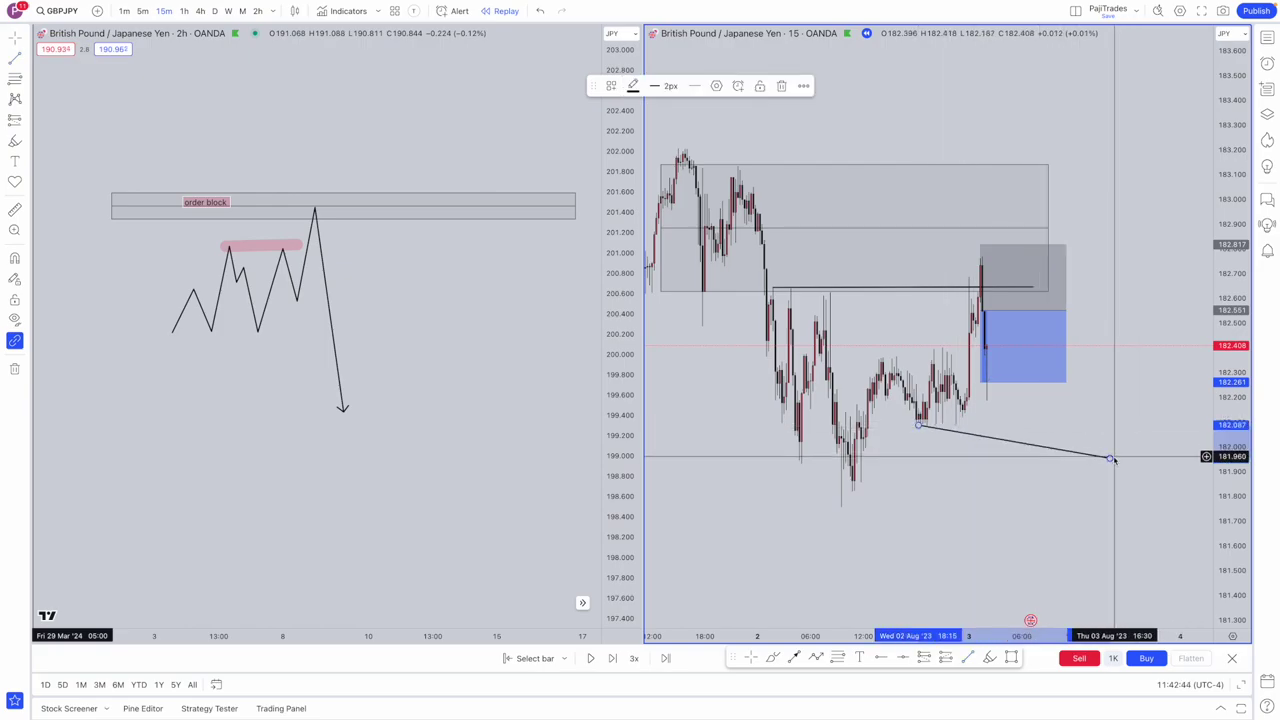
left_click_drag(1110, 457, 1133, 428)
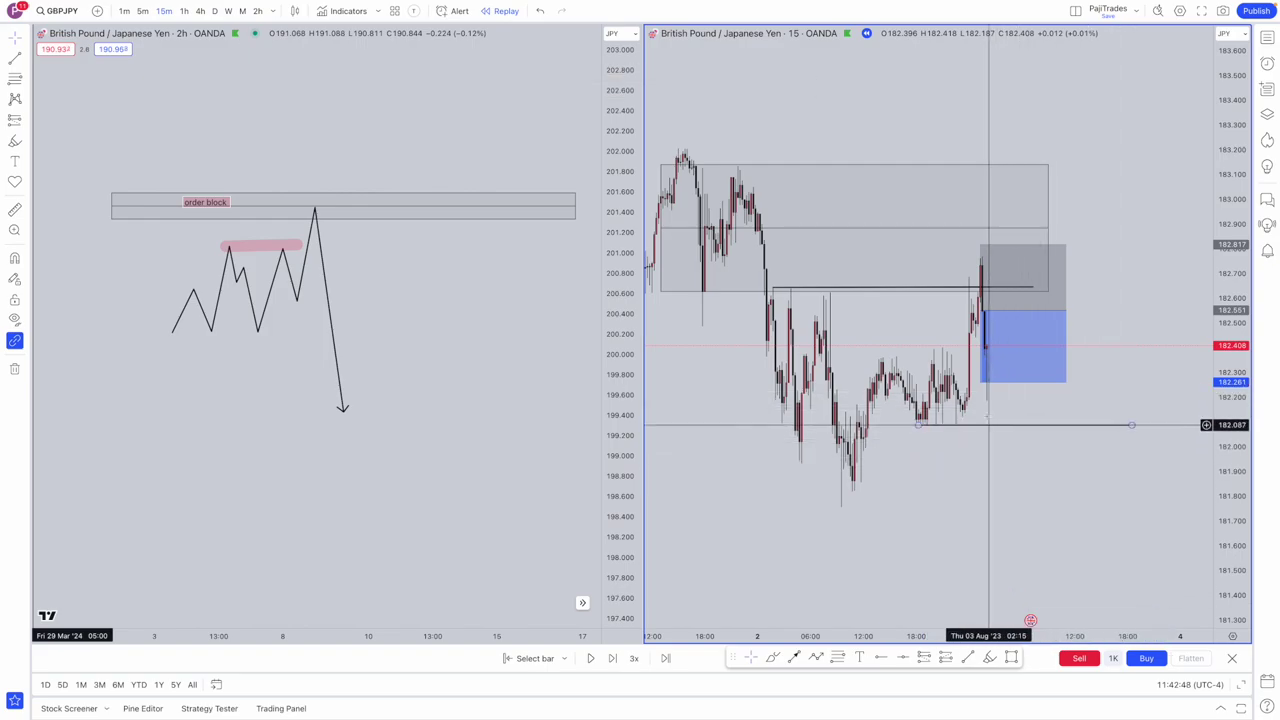
left_click_drag(981, 382, 981, 428)
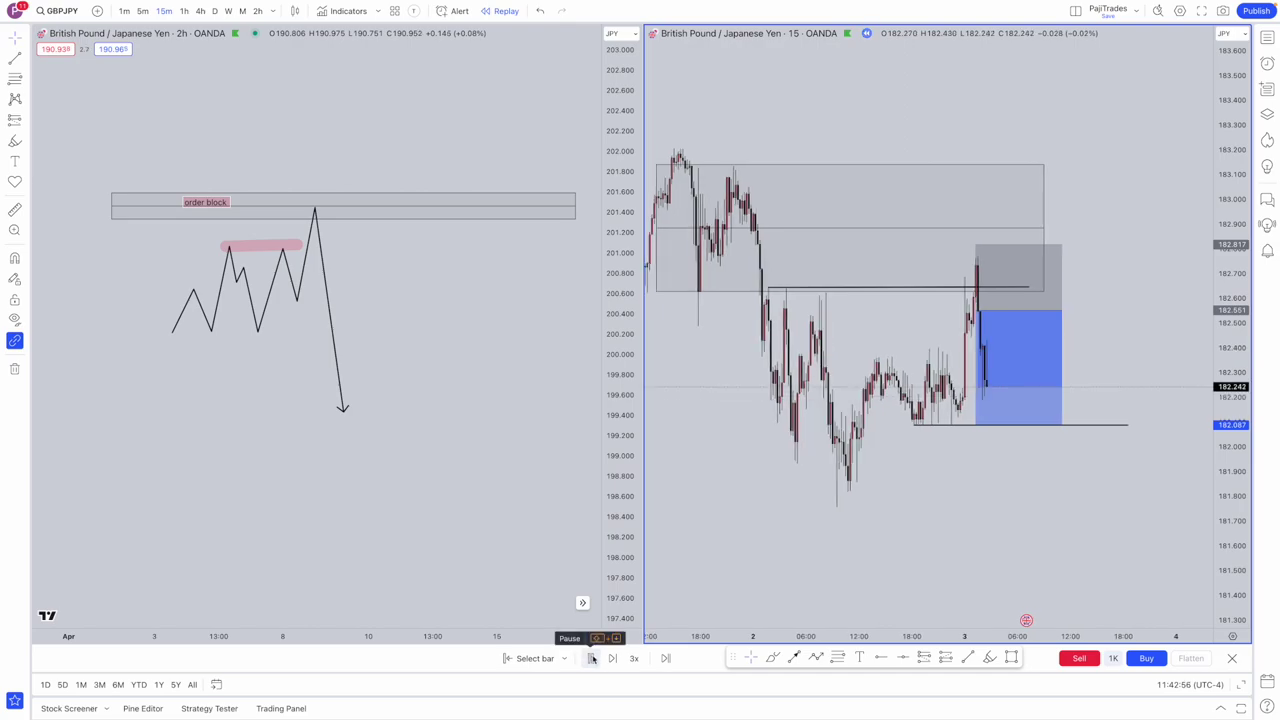
Pause the replay once candles plunge through the 182.087 target to about 181.49
left_click(591, 658)
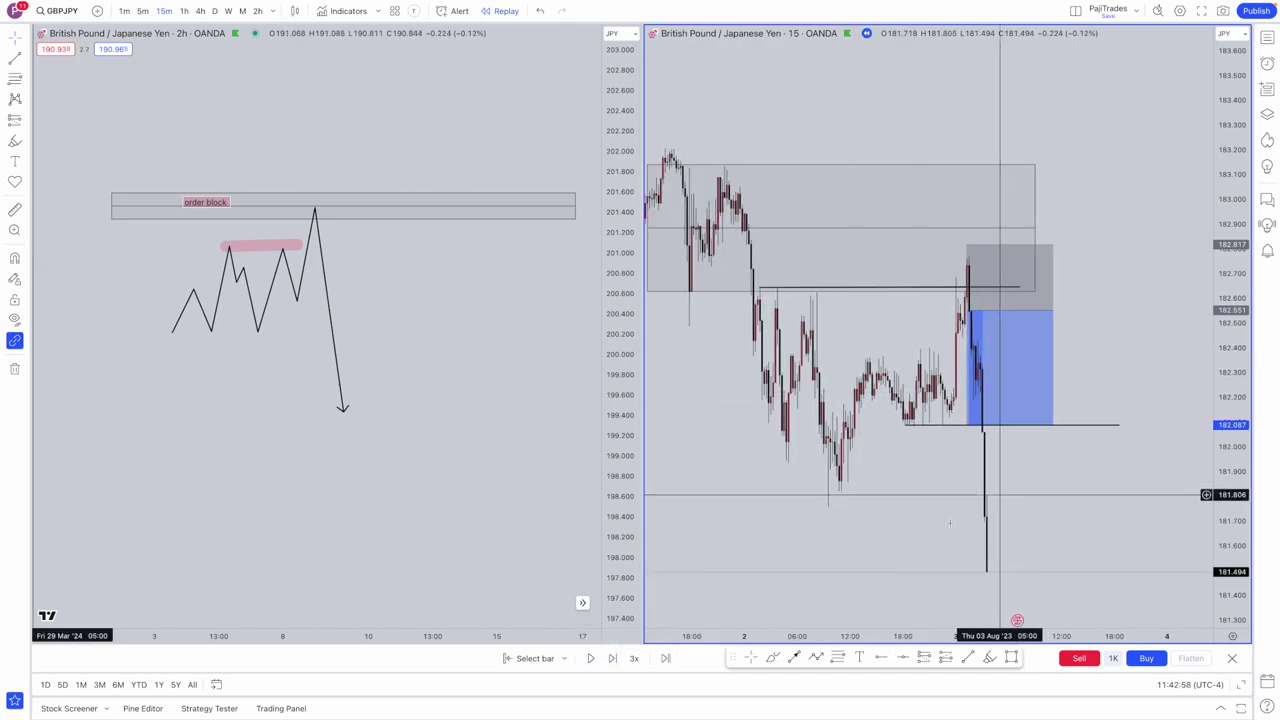